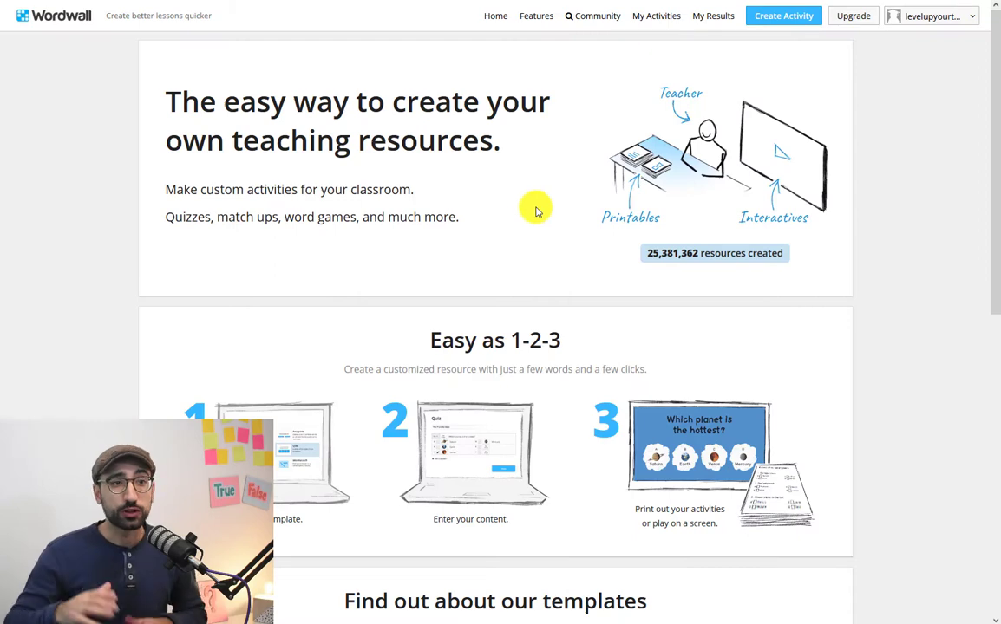
Step: Create a new Gameshow quiz activity and title it "Present Simple - third person singular"
click(777, 27)
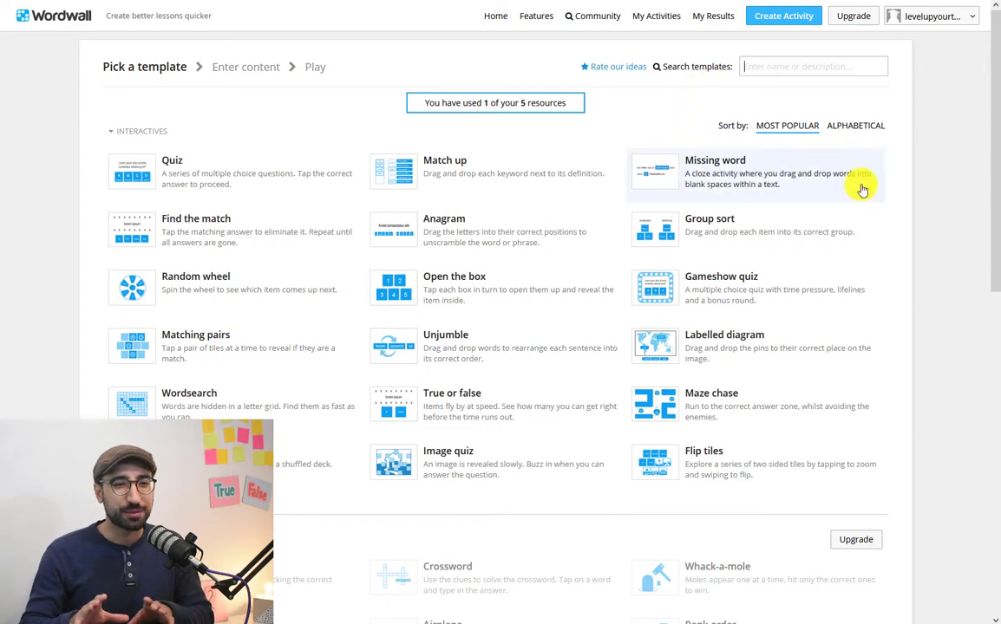
click(778, 305)
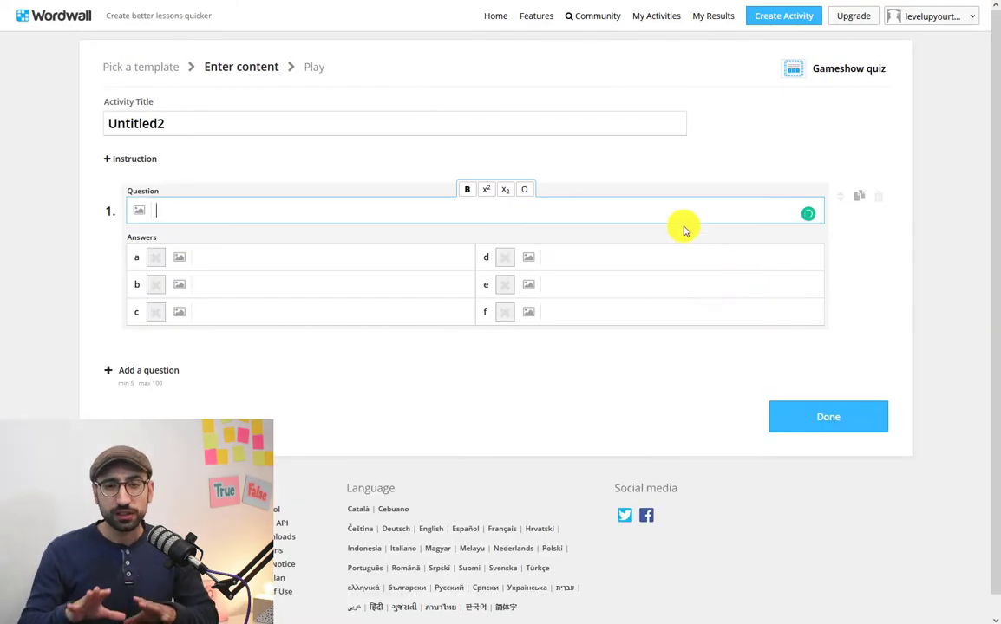
click(536, 129)
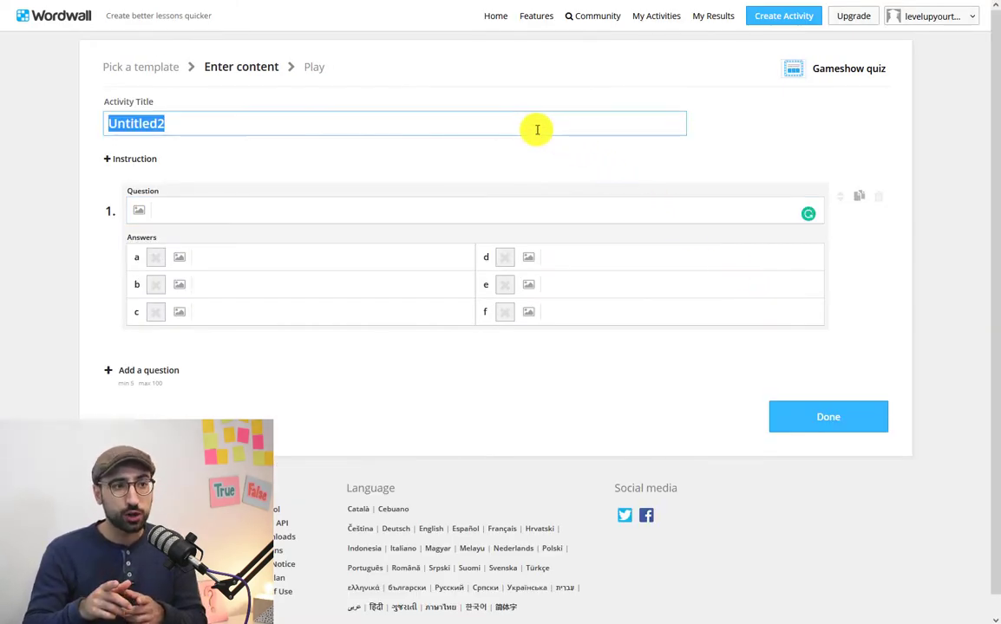
text(Pres)
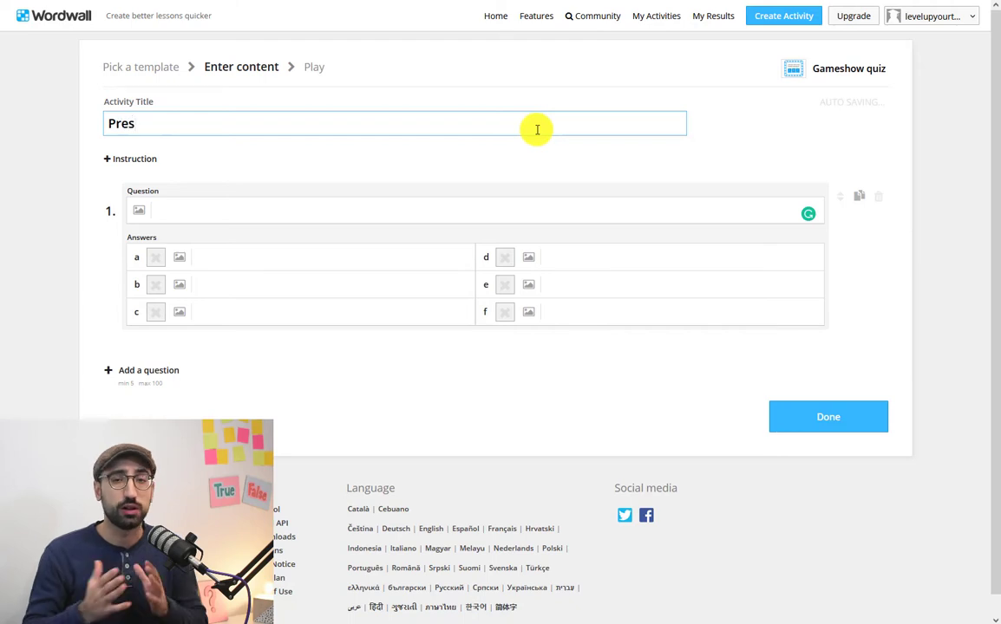
text(ent Simple )
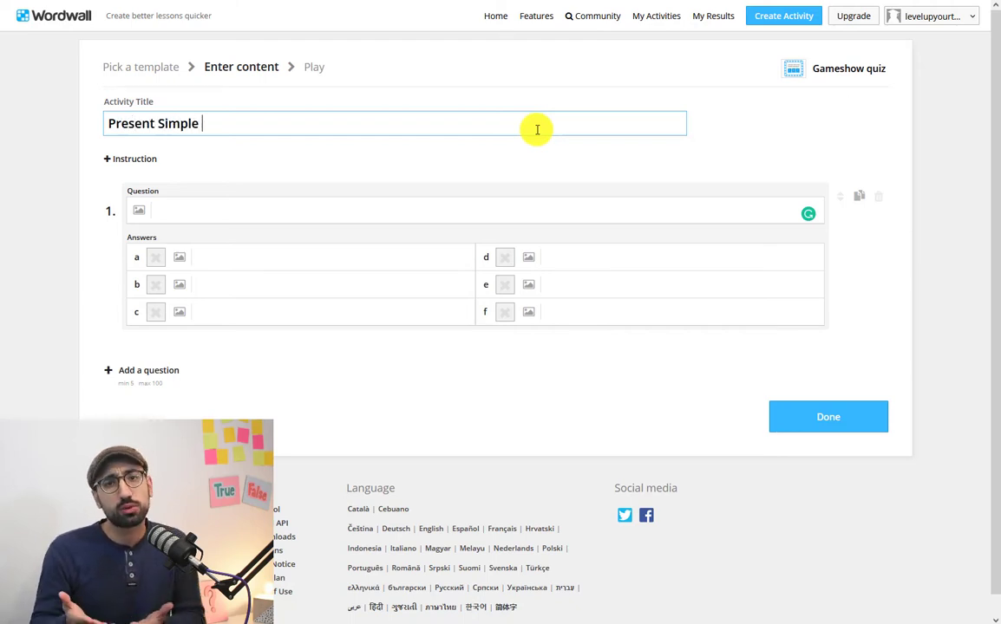
text(- thir)
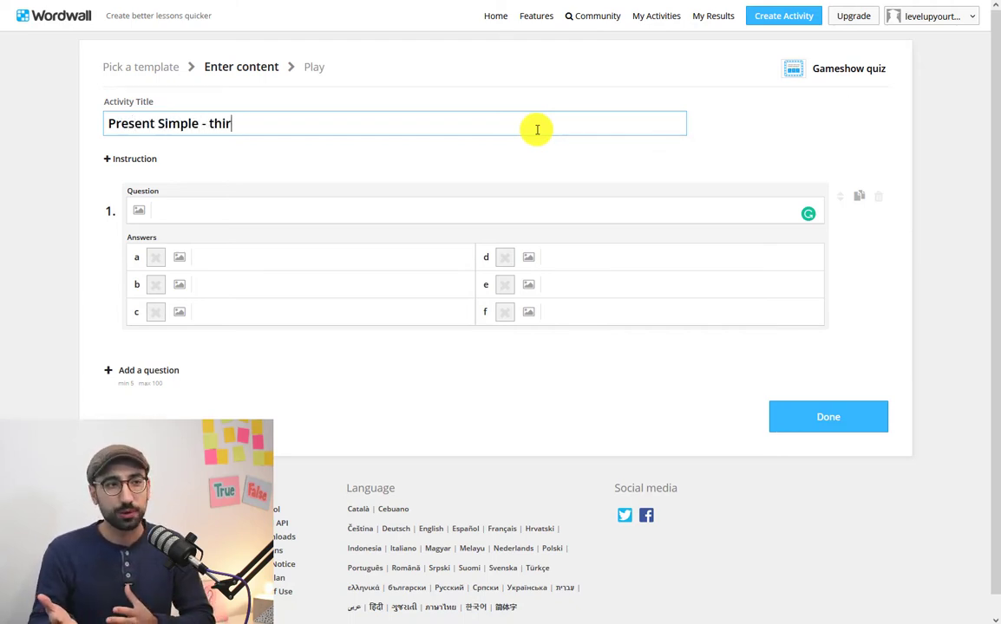
text(d person singu)
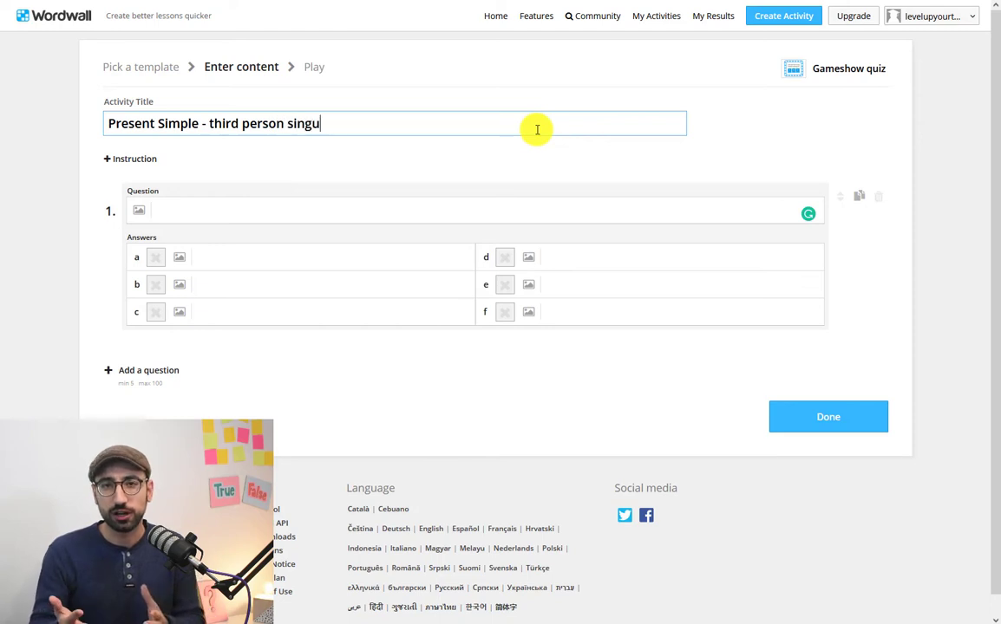
text(lar)
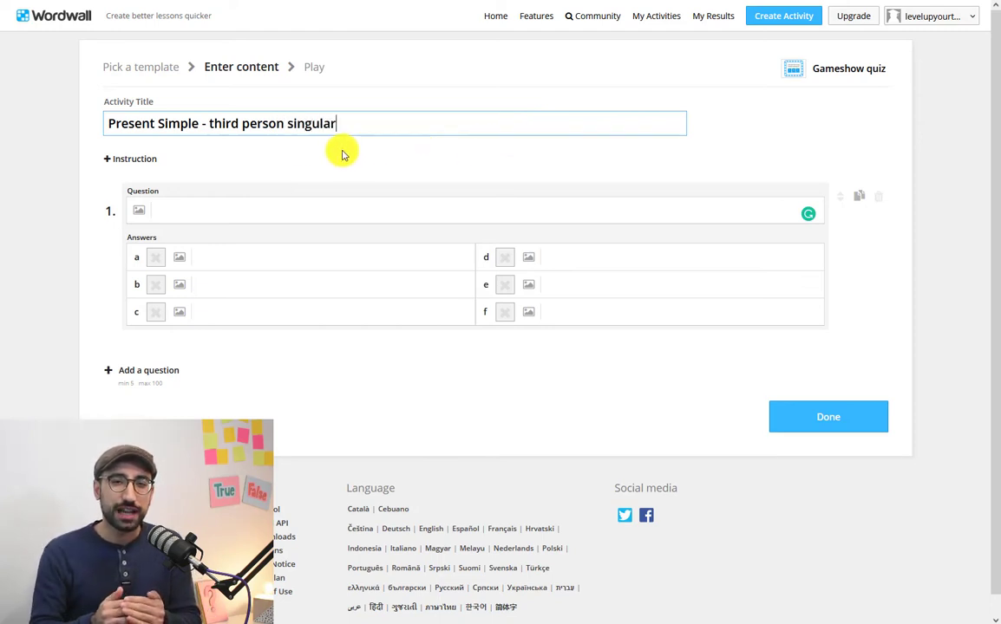
Step: Add the instruction "Put the verbs in the correct third person singular form" to the activity
click(133, 164)
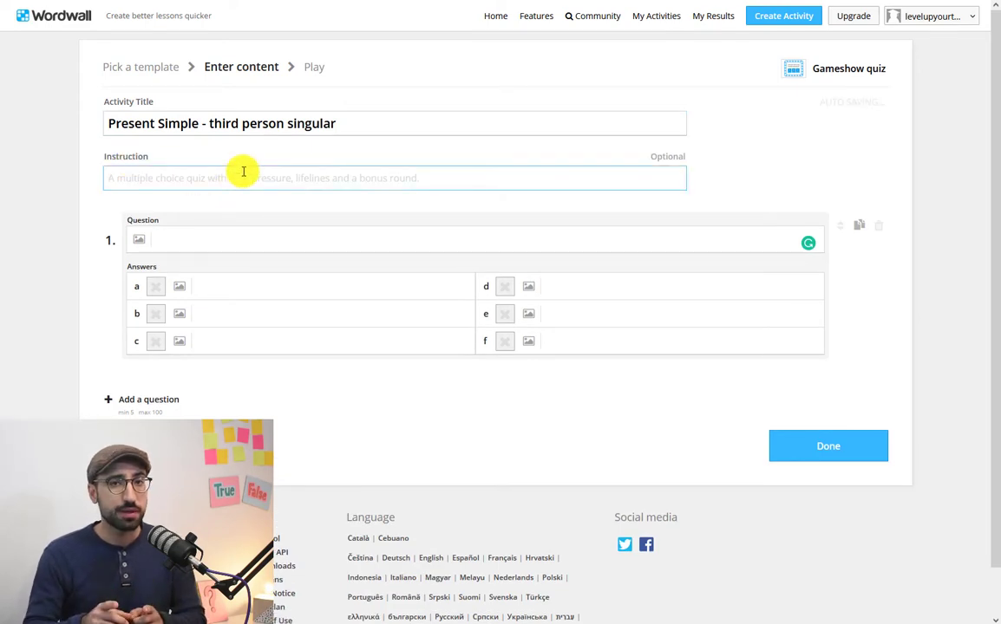
text(Put the)
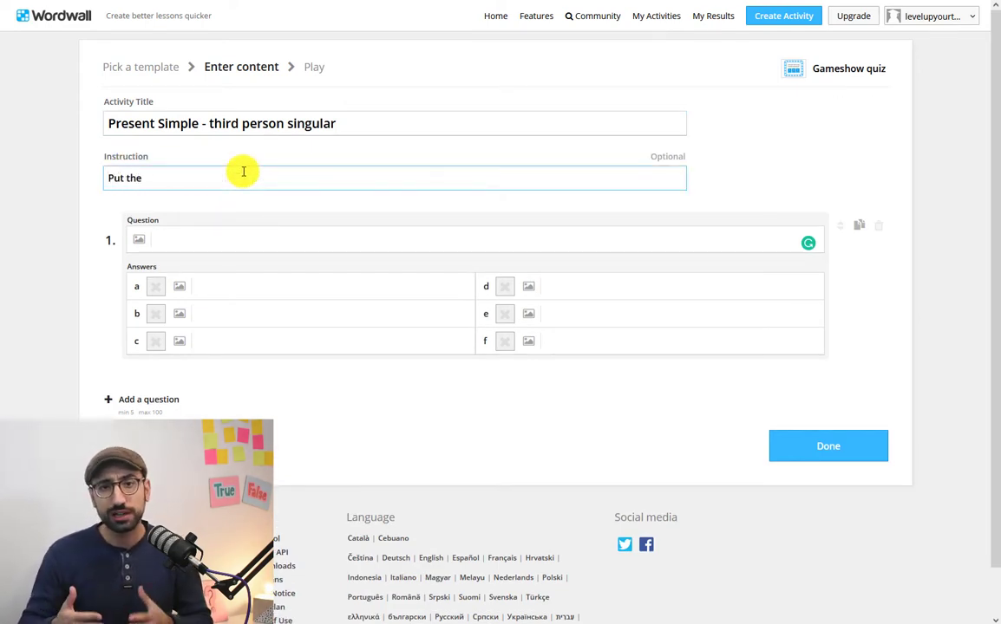
text( verbs in the co)
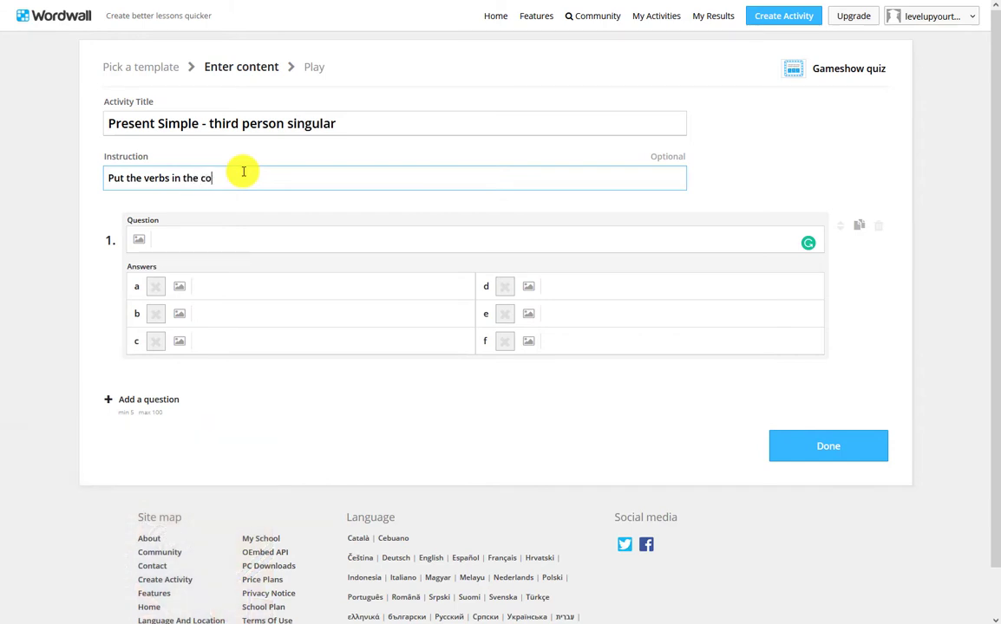
text(rrect third person singu)
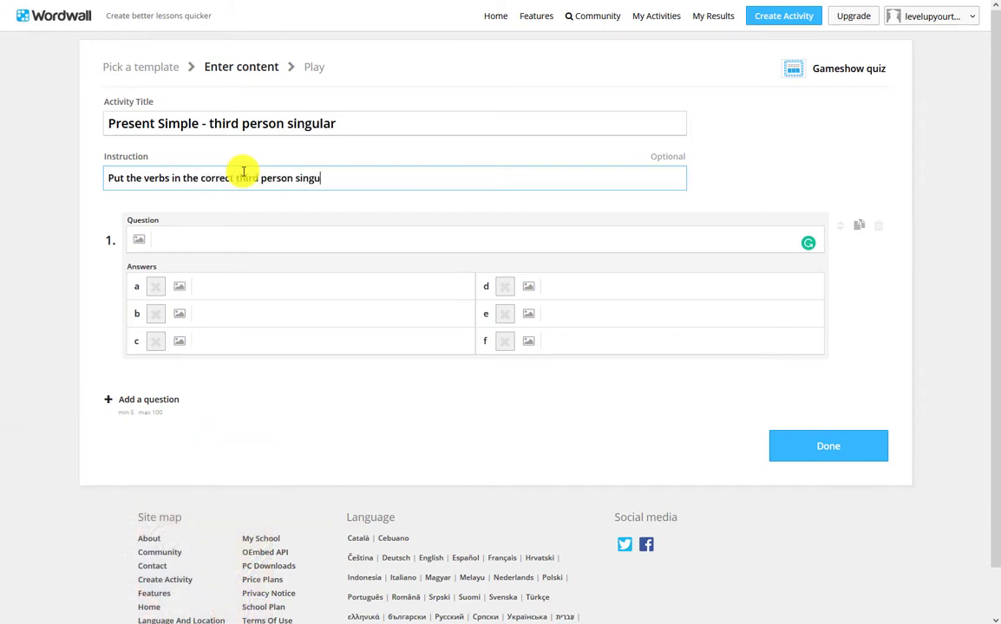
text(lar form)
Step: Fill in question 1 as "need" with answers needed, needs, needing and needes, marking needs as correct
click(246, 242)
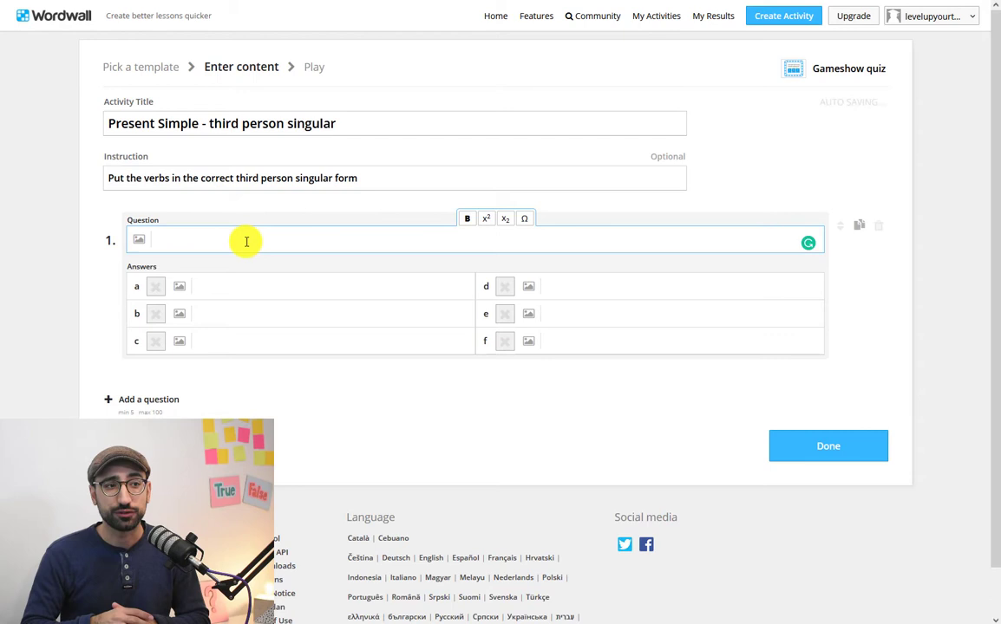
text(need)
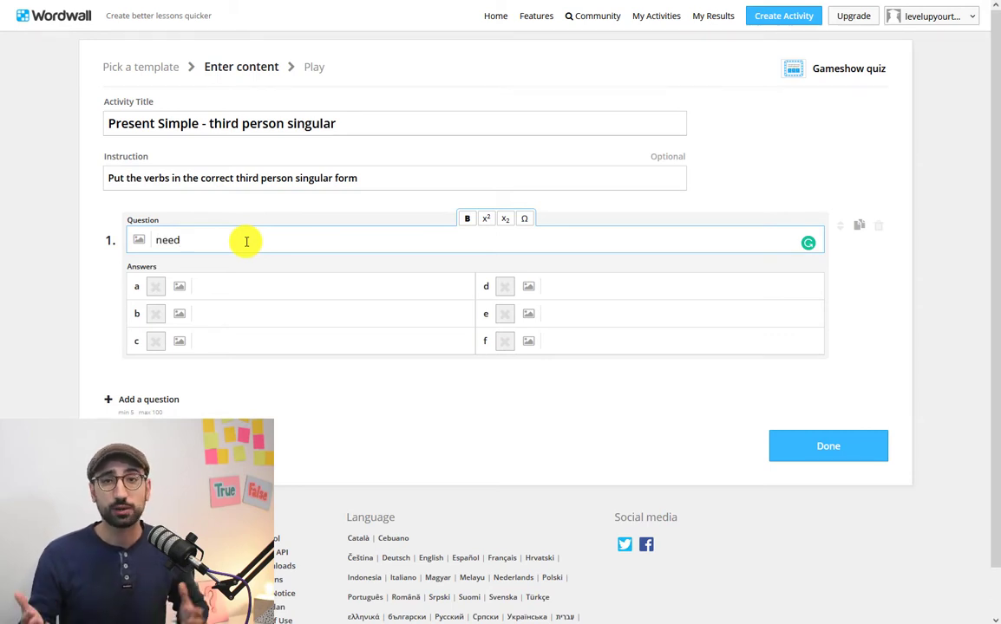
click(247, 288)
text(nee)
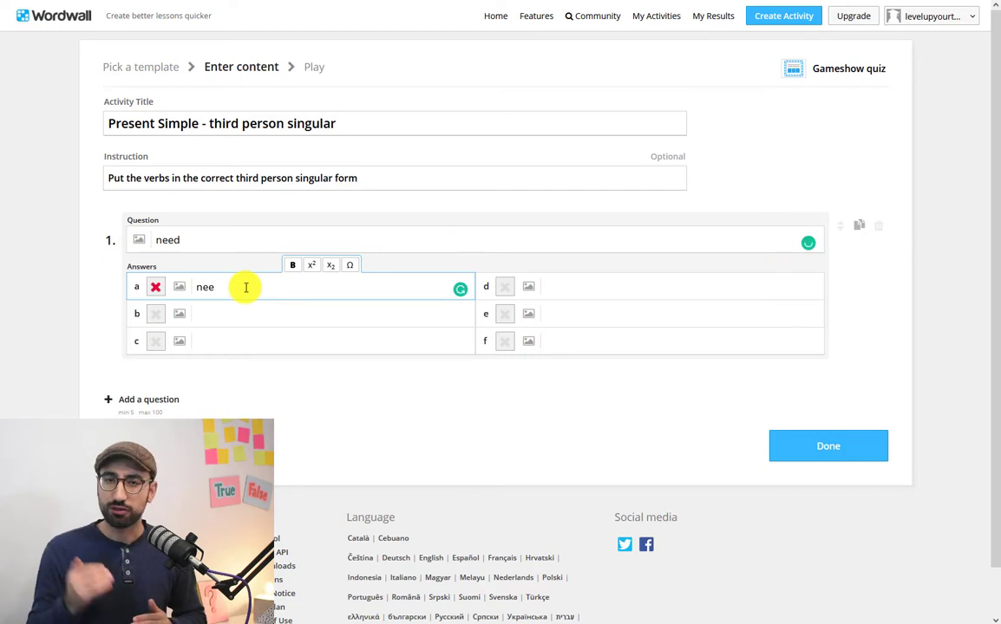
text(ded)
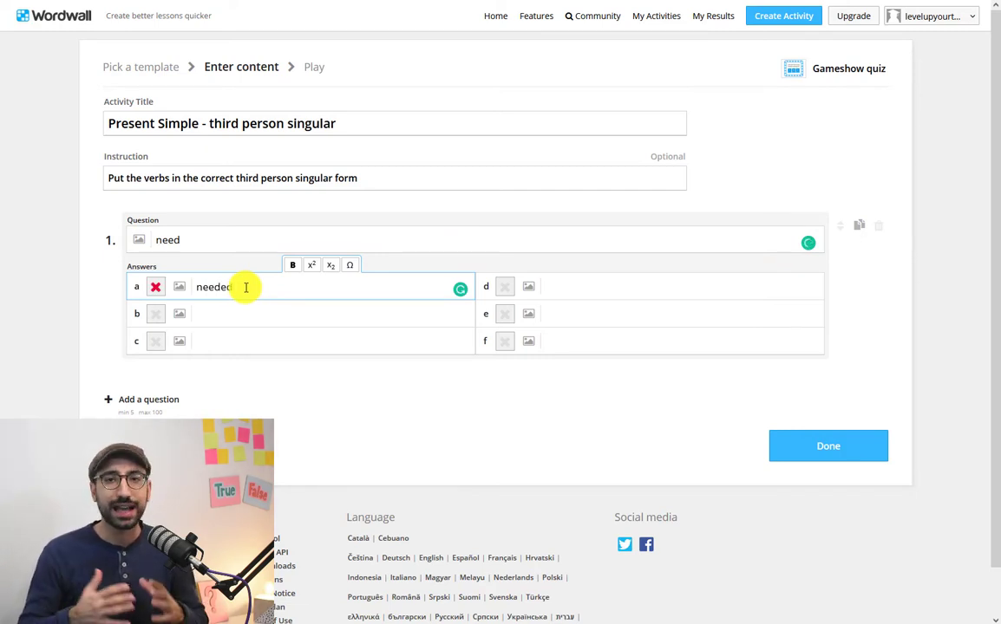
click(255, 313)
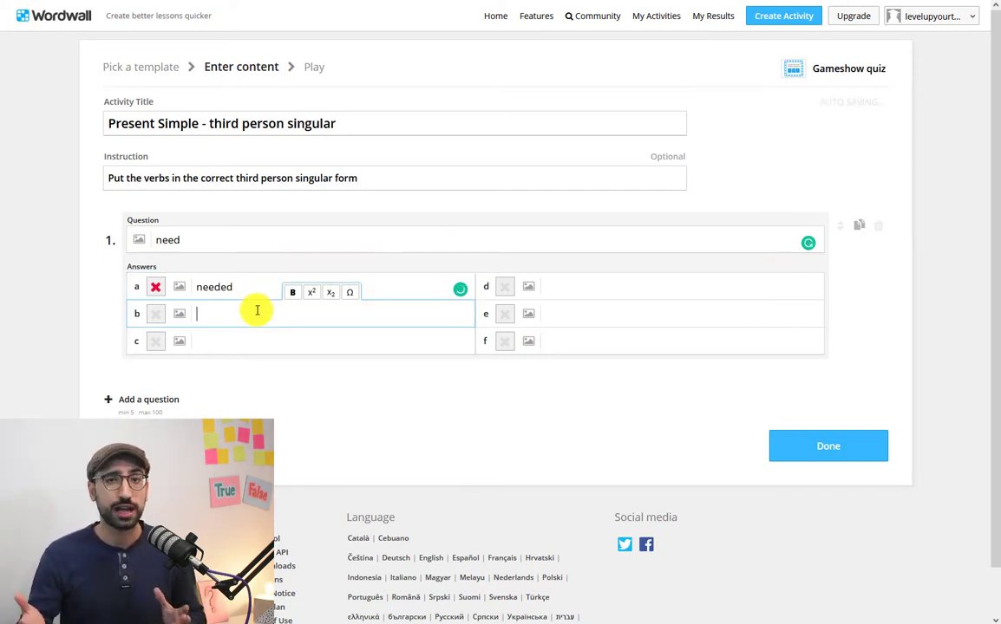
text(needs)
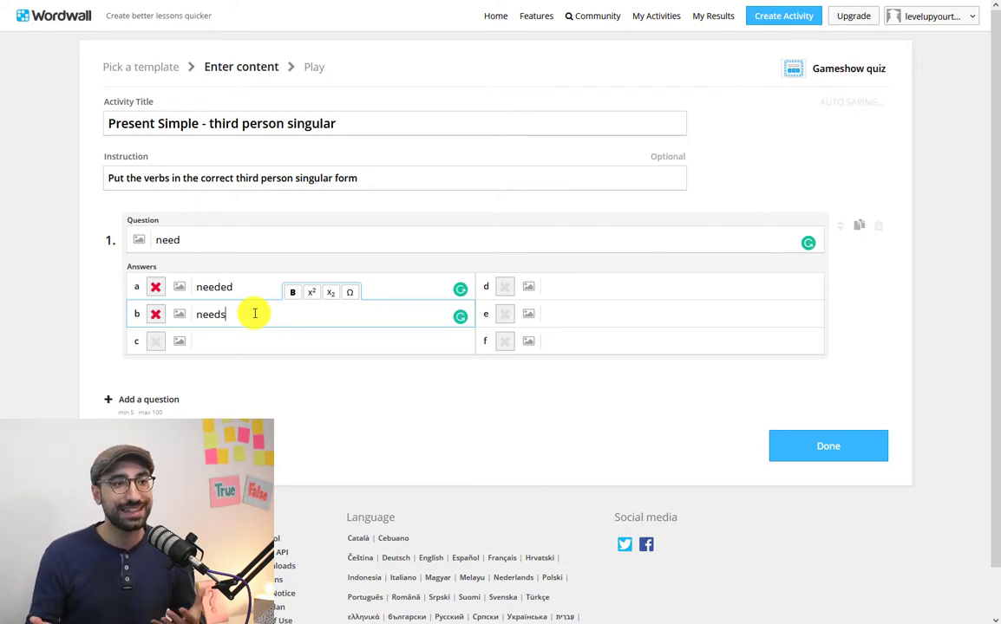
key(Return)
text(needing)
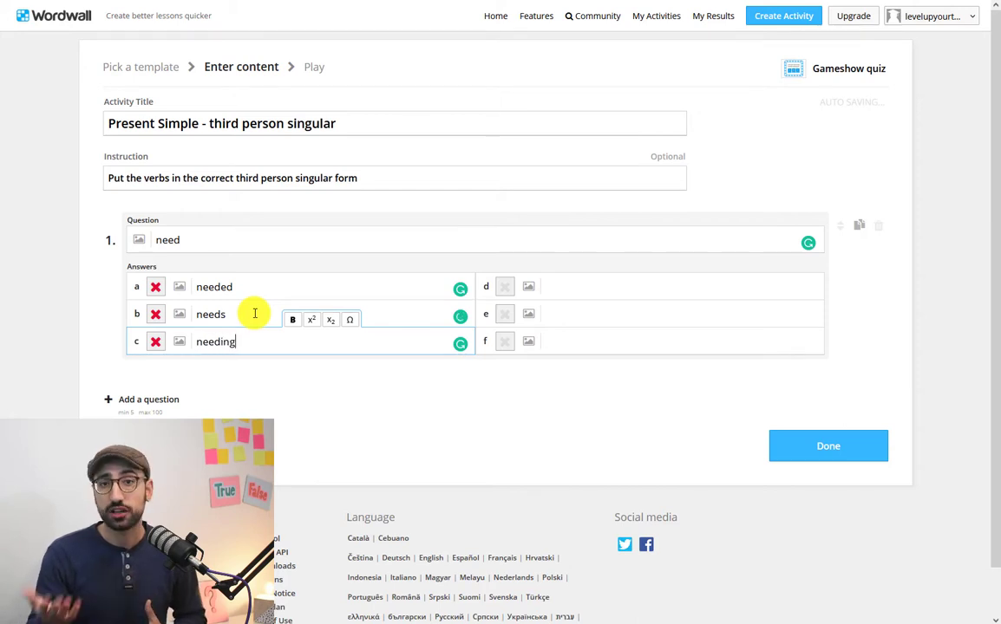
click(594, 284)
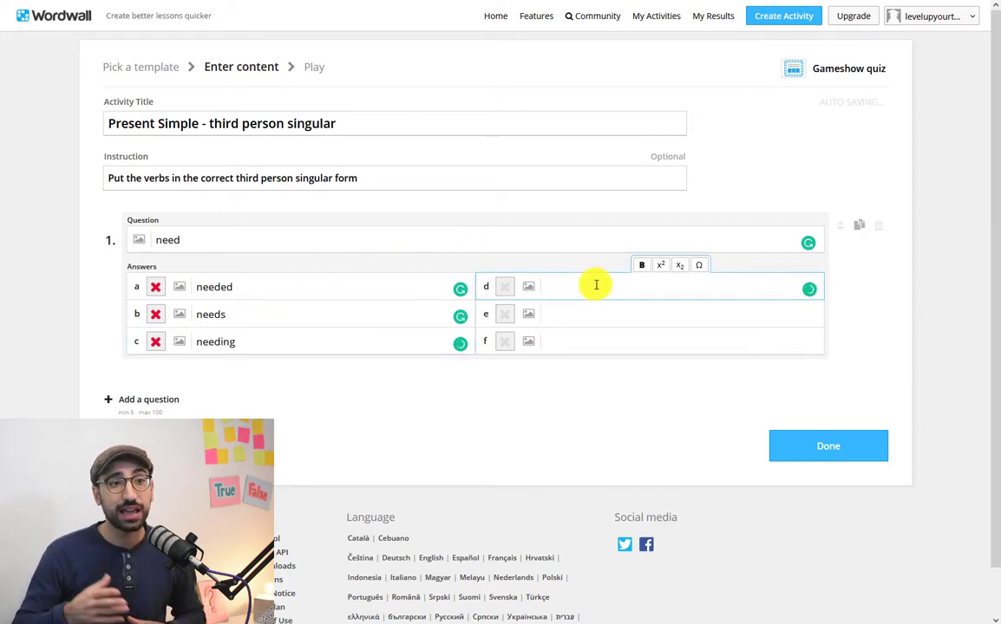
text(needes)
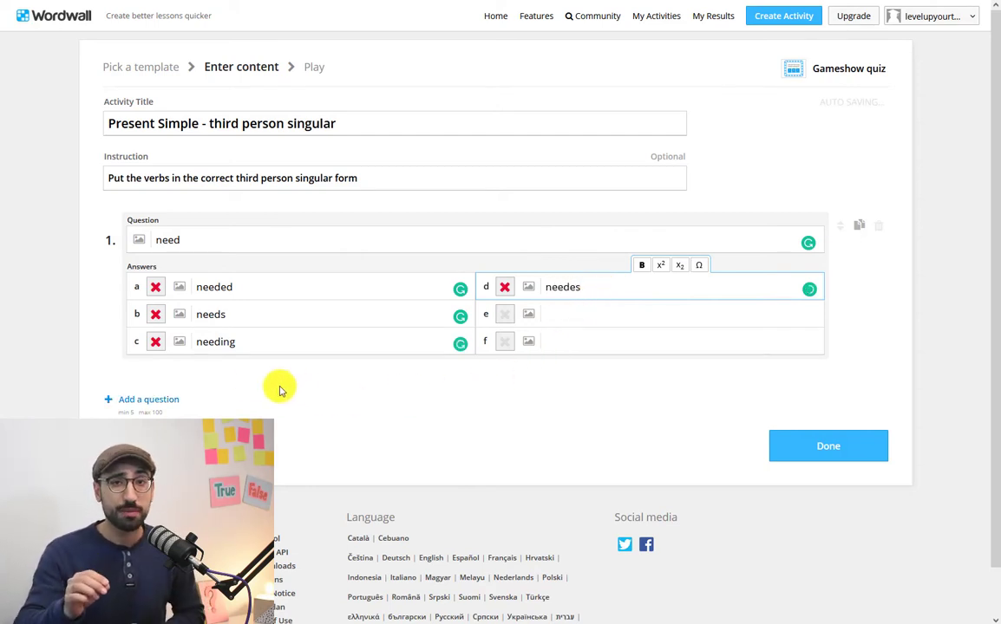
click(157, 316)
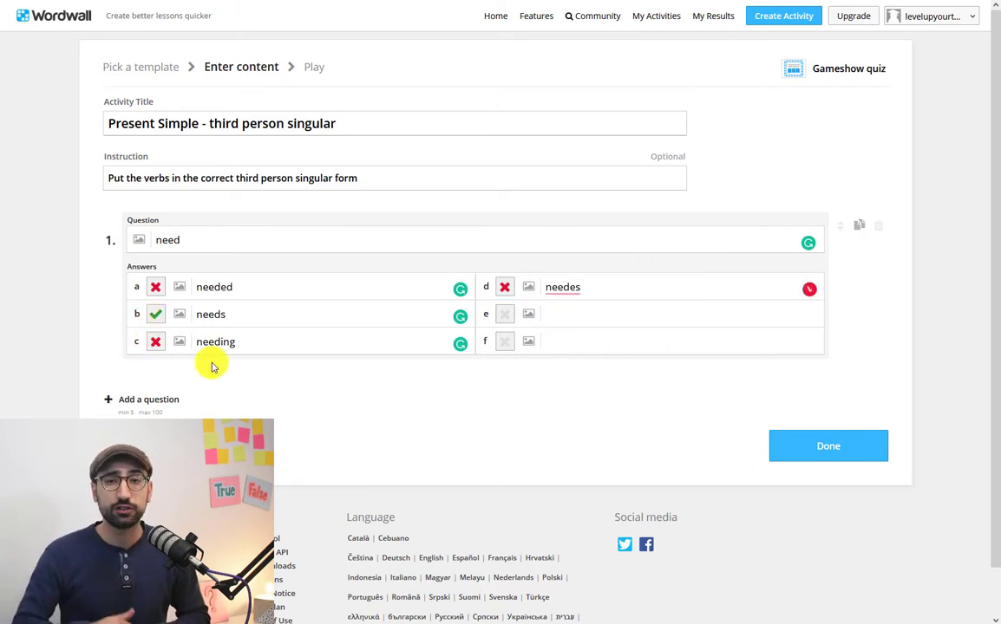
Step: Add question 2 "play" with answers playing, played, playes and plays, marking plays as correct
click(184, 411)
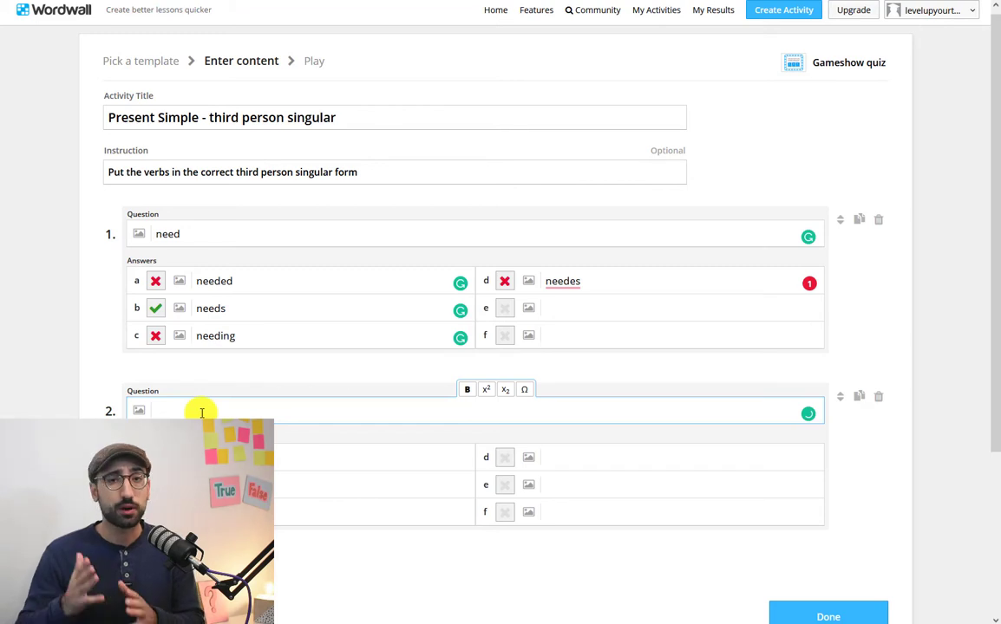
text(pl)
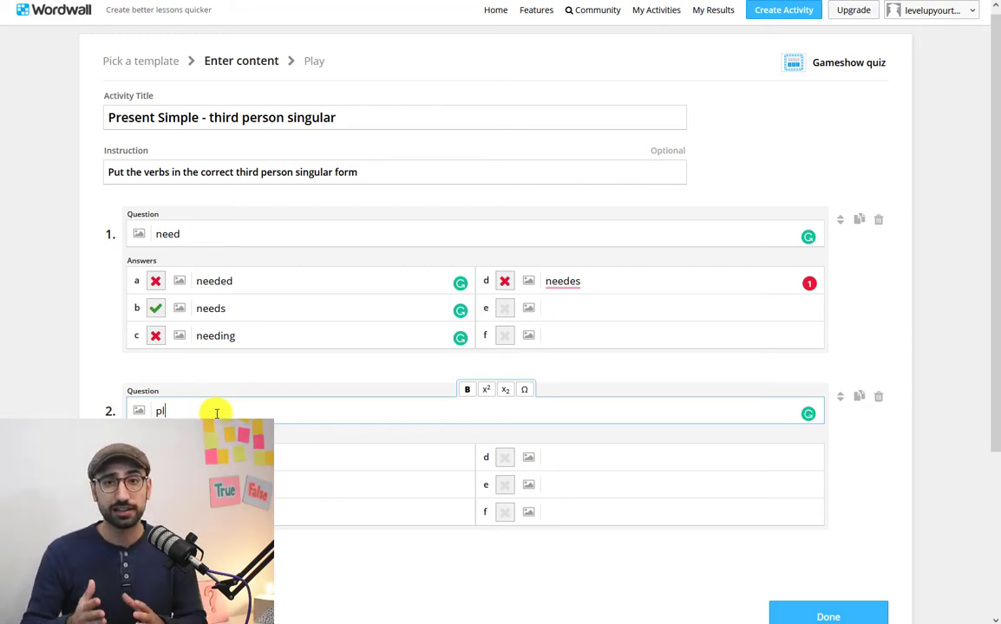
text(ay)
key(Tab)
key(Tab)
key(Tab)
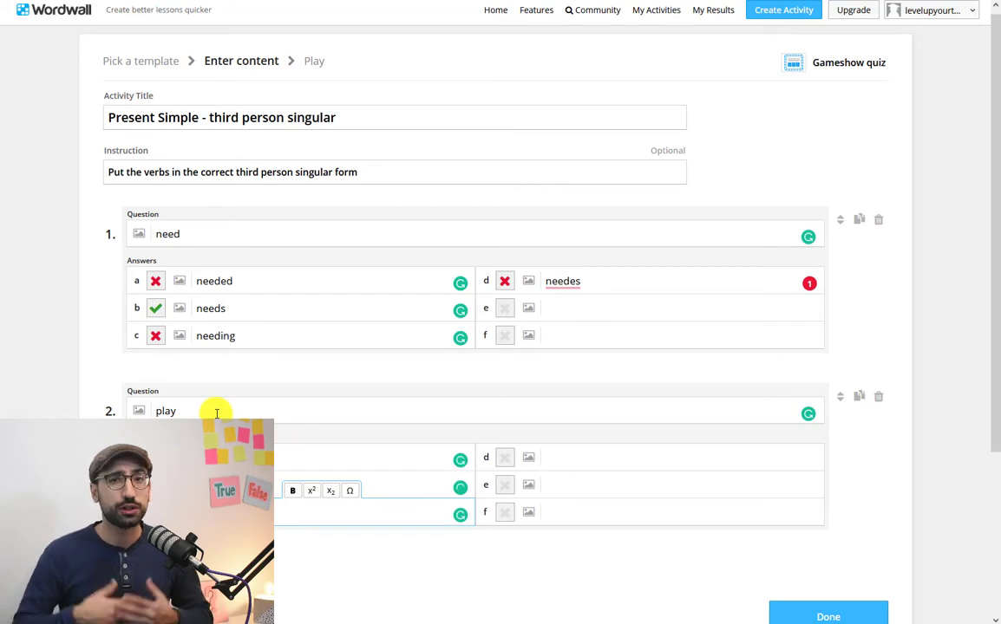
key(Tab)
text(plays)
click(505, 457)
Step: Add question 3 "fly" with answers a to d: flies, flys, flyes and flying
scroll(355, 528, down, 1)
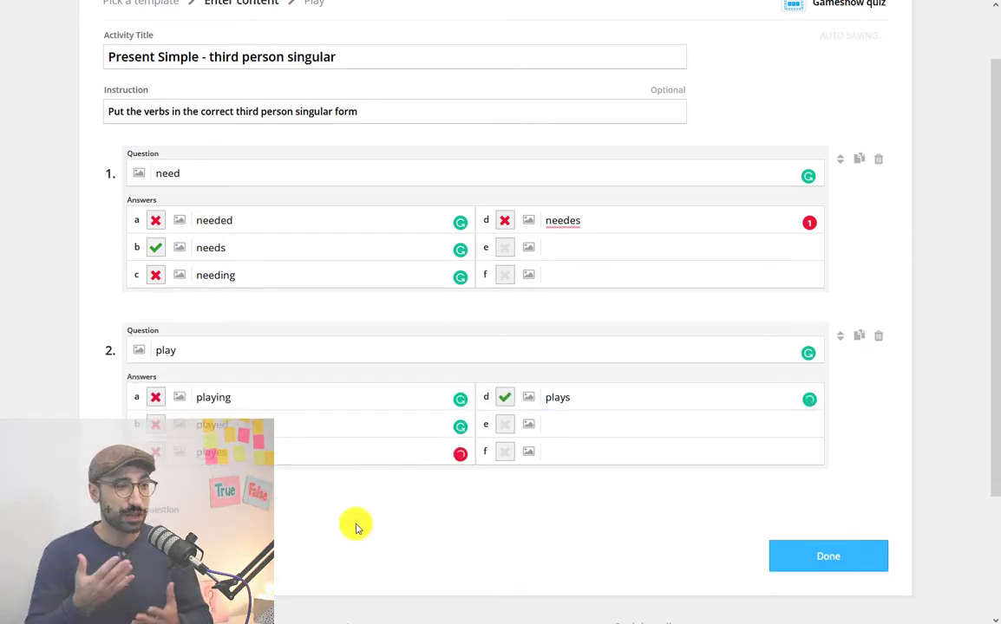
click(160, 510)
text(fly)
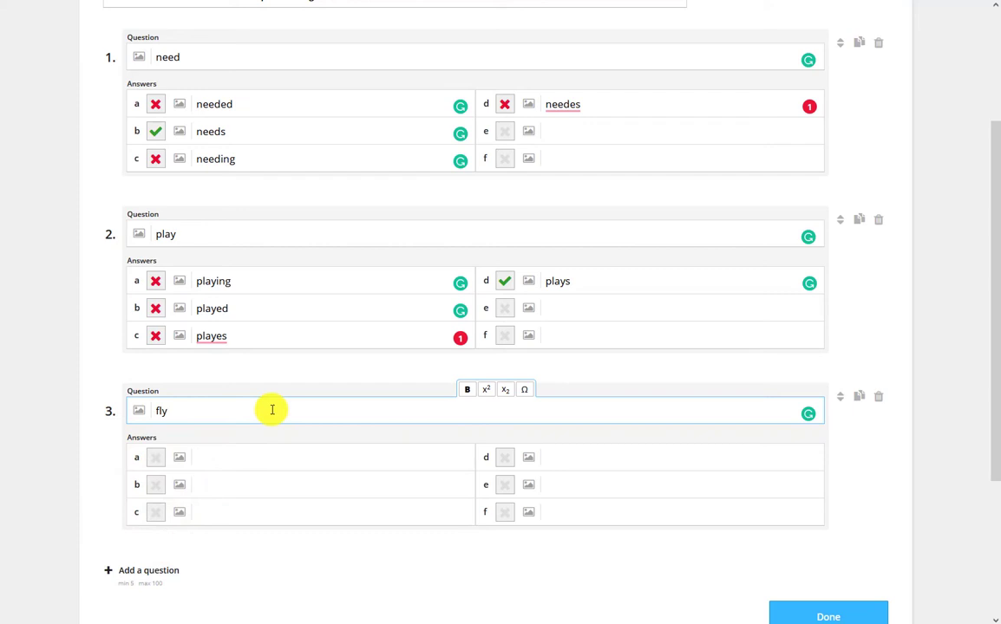
key(Tab)
text(flies)
key(Tab)
text(flys)
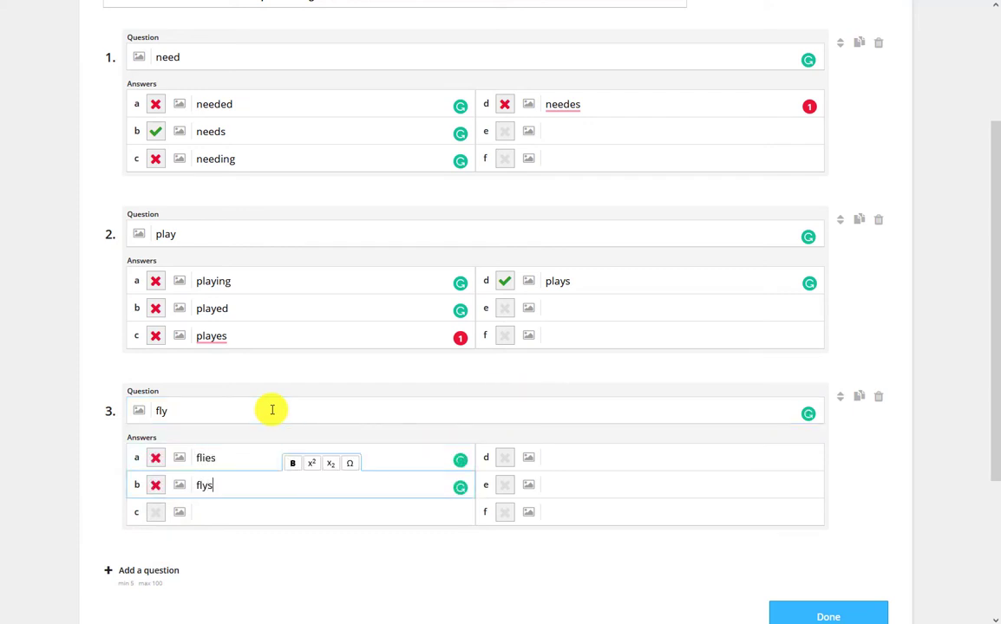
key(Tab)
text(flyes)
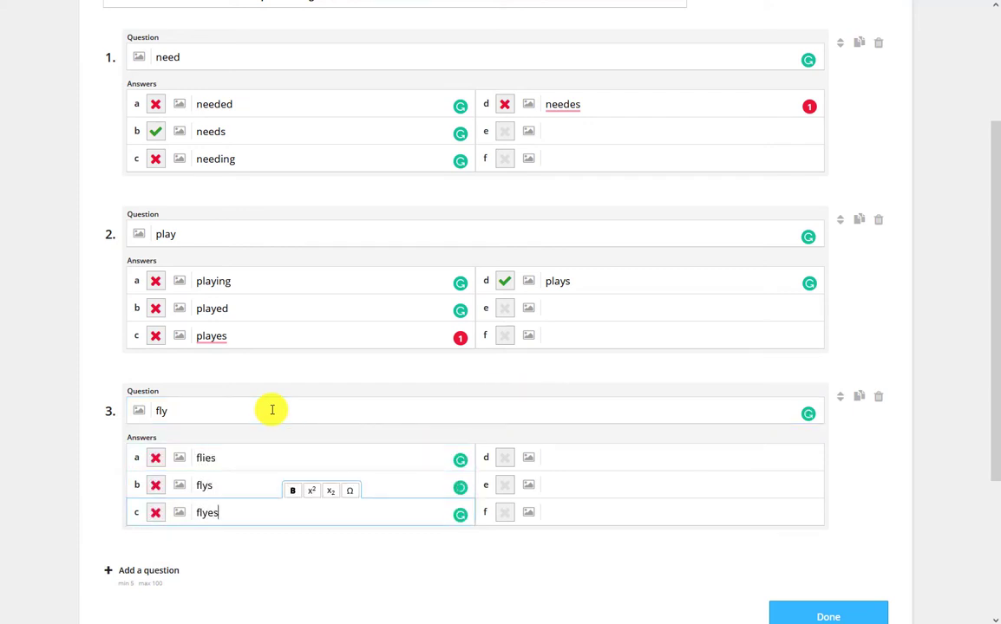
key(Tab)
text(flying)
Step: Add question 4 "watch" with answers a to d: watching, watches, watched and watchs
scroll(271, 410, down, 2)
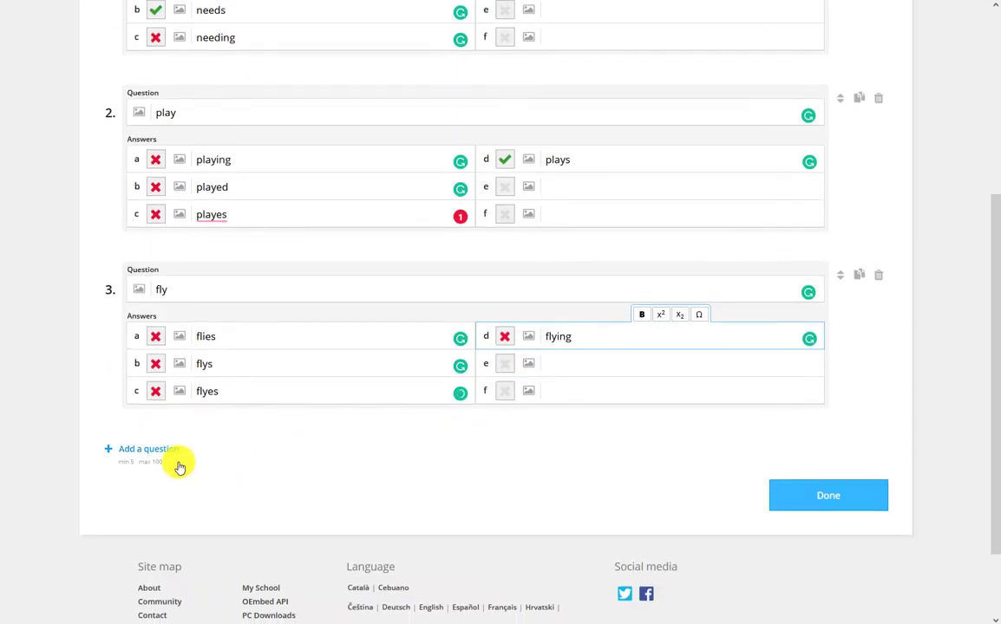
click(173, 452)
text(watch)
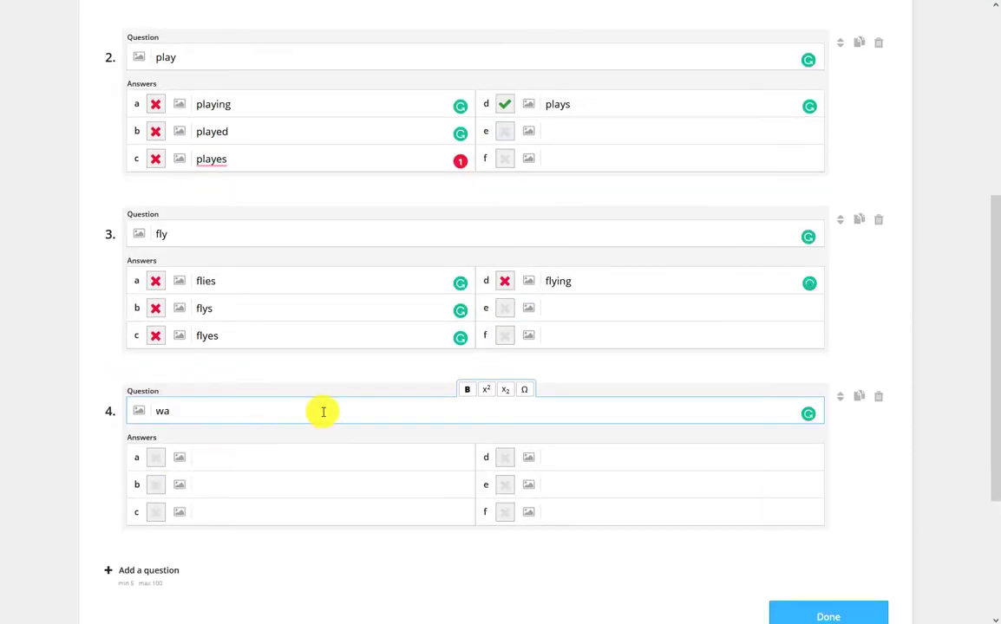
key(Tab)
text(watching)
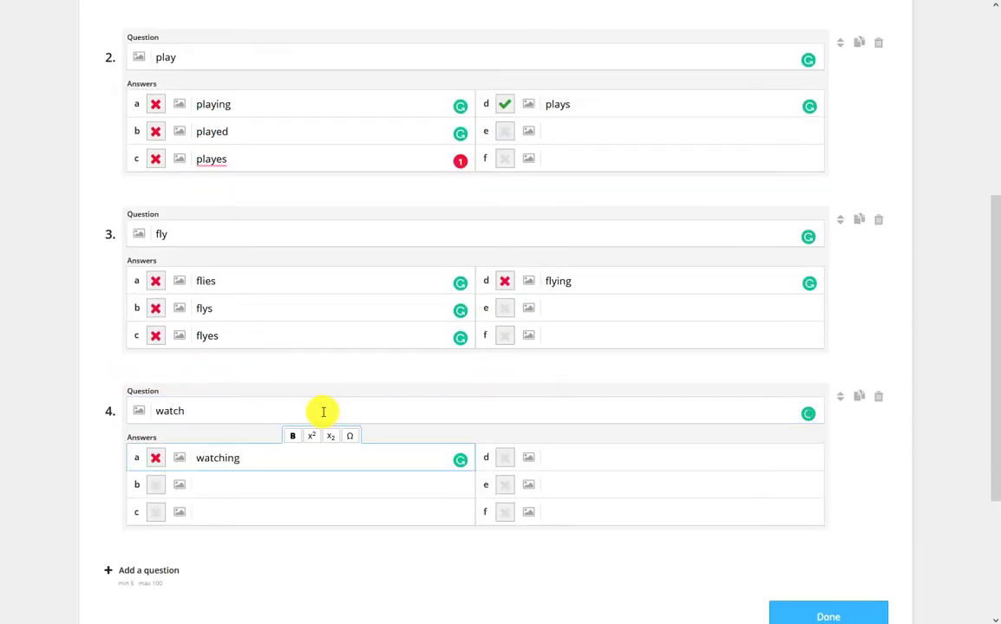
key(Tab)
text(watches)
key(Tab)
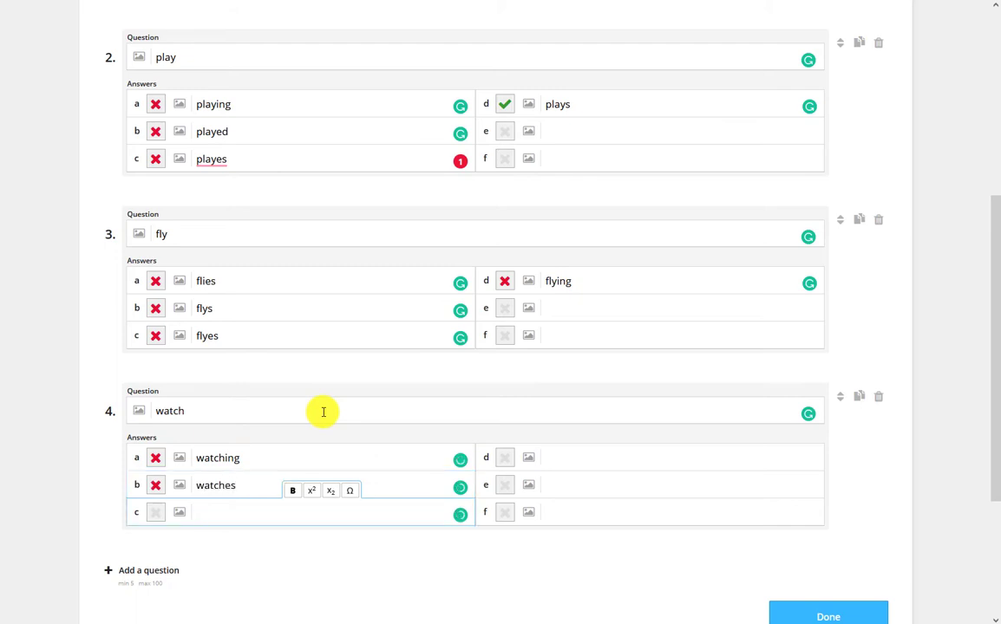
text(watched)
key(Tab)
text(watchs)
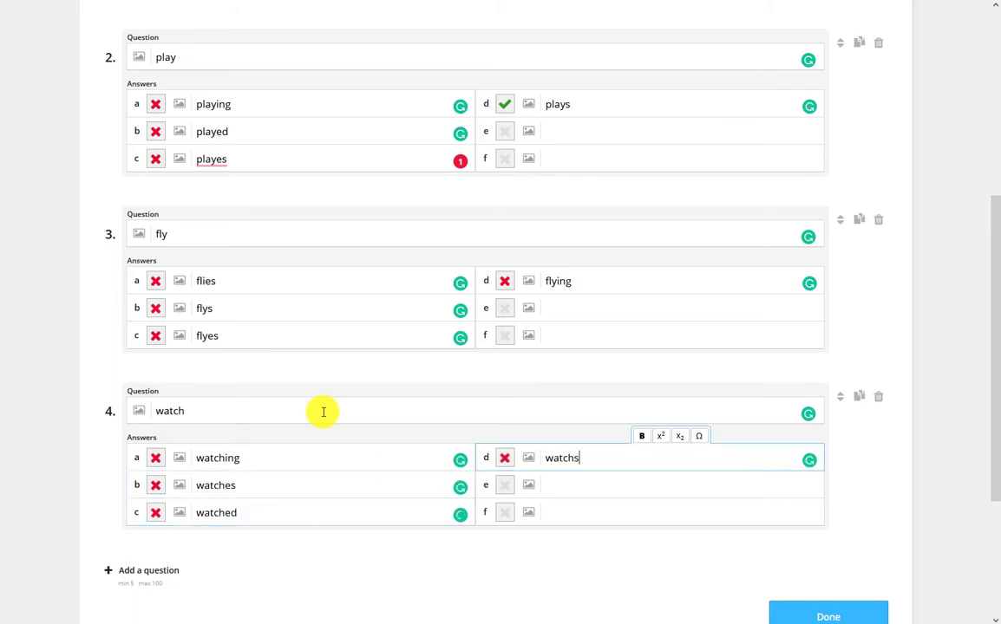
Step: Mark flies as the correct answer to question 3
click(156, 280)
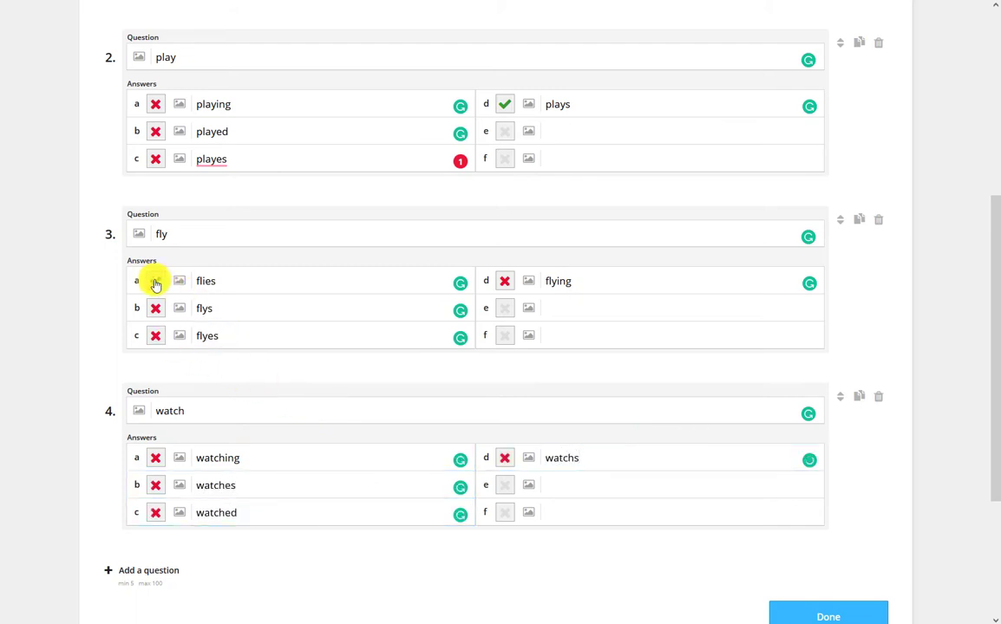
Step: Mark watches as the correct answer to question 4 and add a blank fifth question
click(155, 485)
scroll(358, 372, down, 1)
click(189, 555)
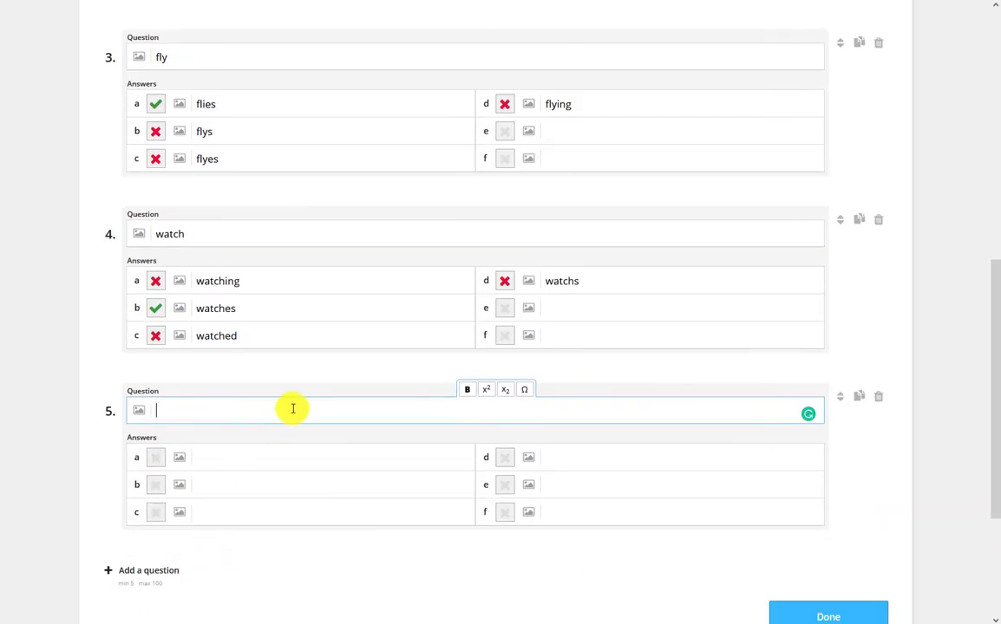
Step: Fill in question 5 as "share" with answers a to d: sharing, shared, shars and shares
text(share)
key(Tab)
text(sharing)
key(Tab)
text(s)
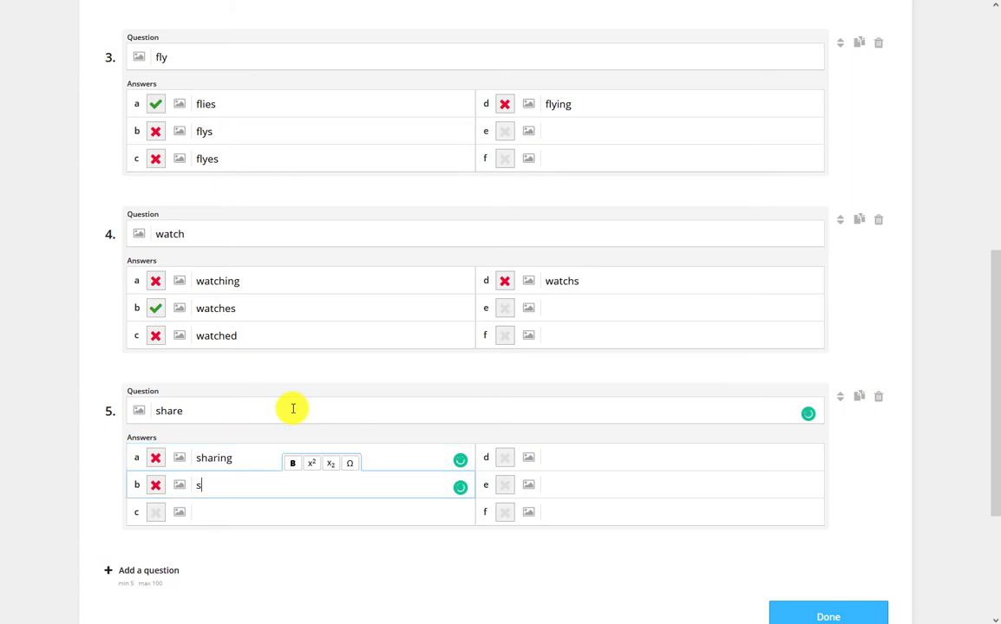
text(hared)
key(Tab)
text(shars)
key(Tab)
text(shares)
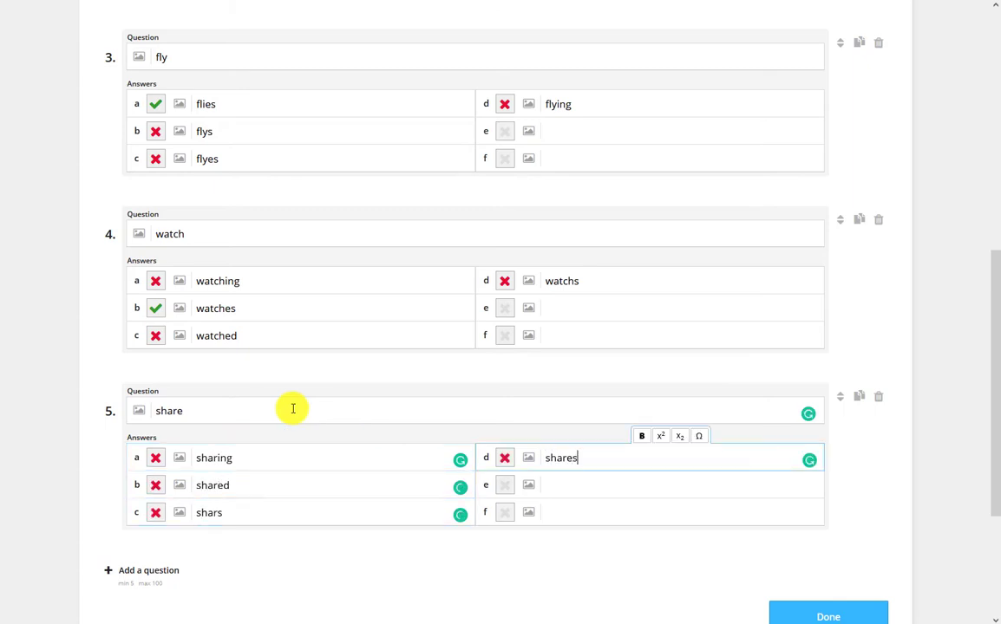
Step: Mark shares as the correct answer to question 5 and finish creating the quiz
click(503, 457)
scroll(737, 546, down, 1)
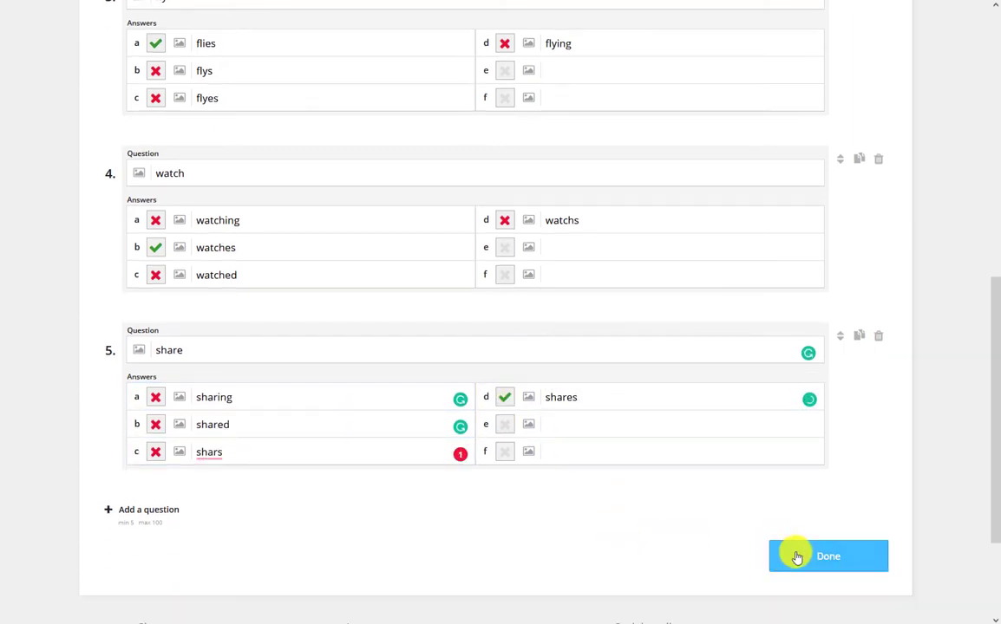
click(796, 558)
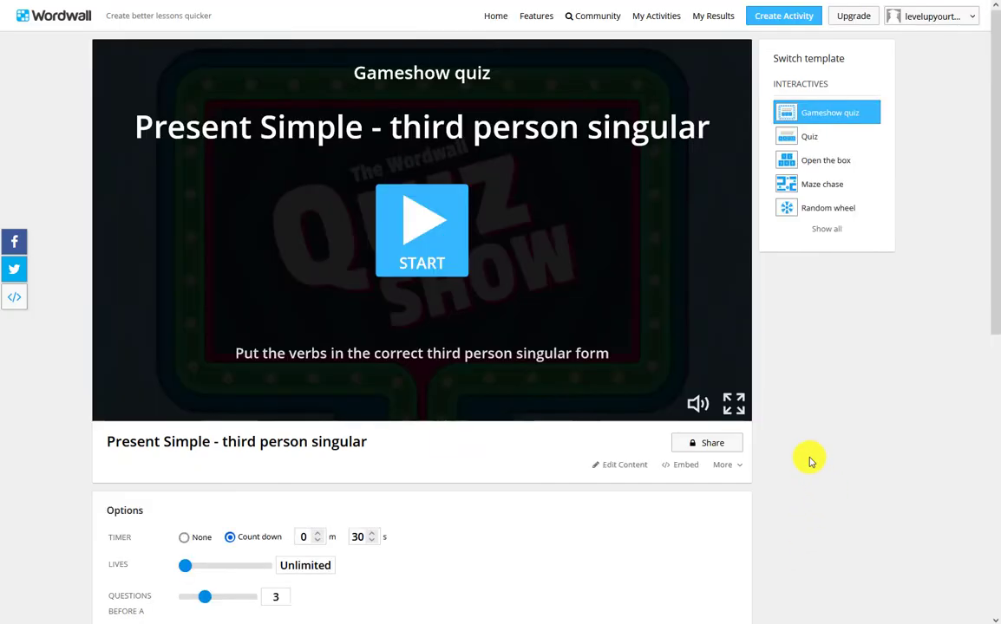
Step: Enable the Cheat lifeline in the activity's options
scroll(465, 447, down, 3)
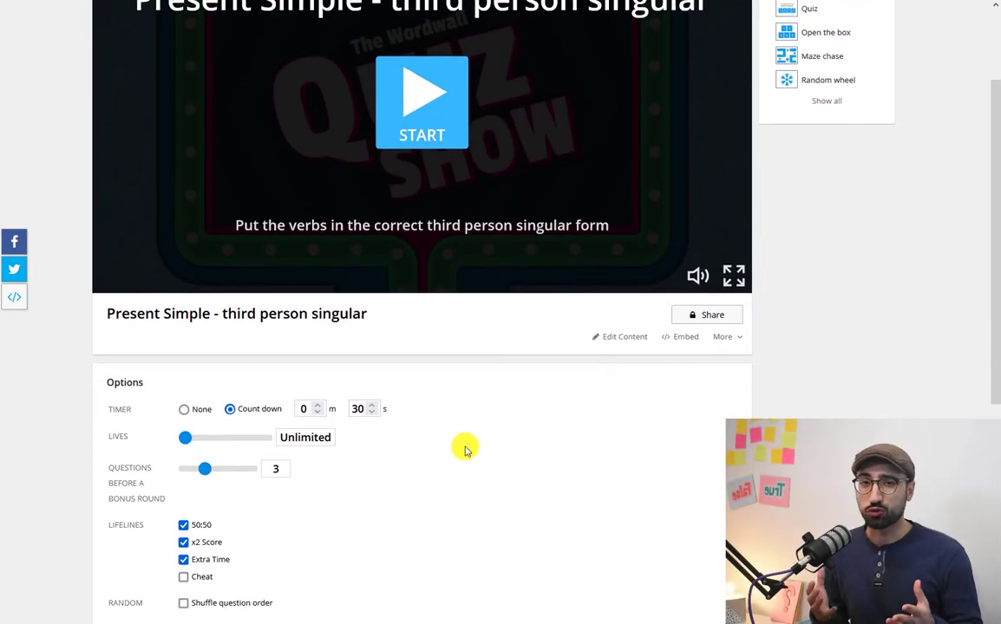
scroll(464, 449, down, 1)
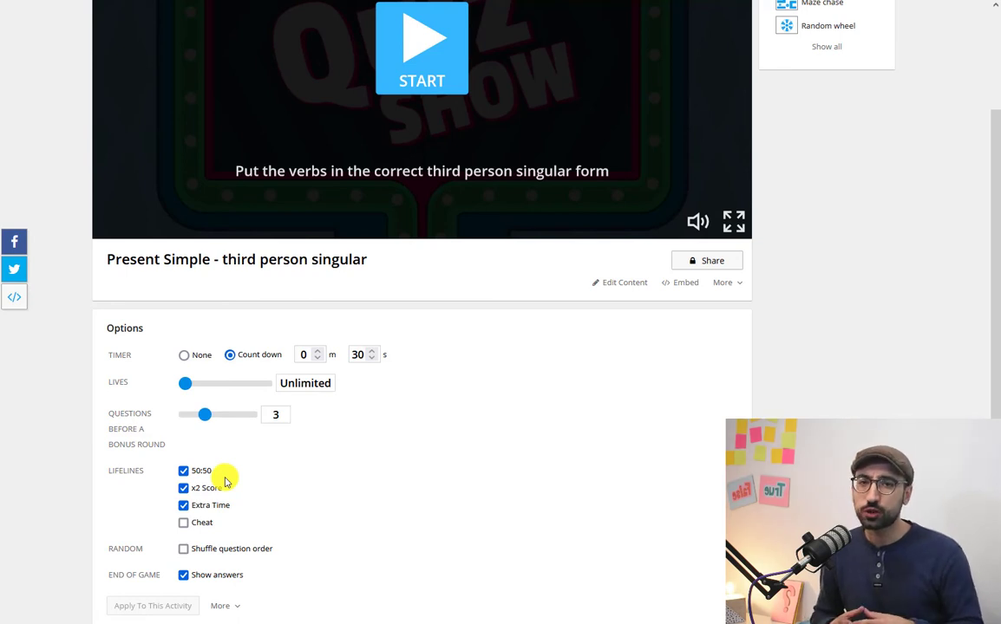
click(185, 523)
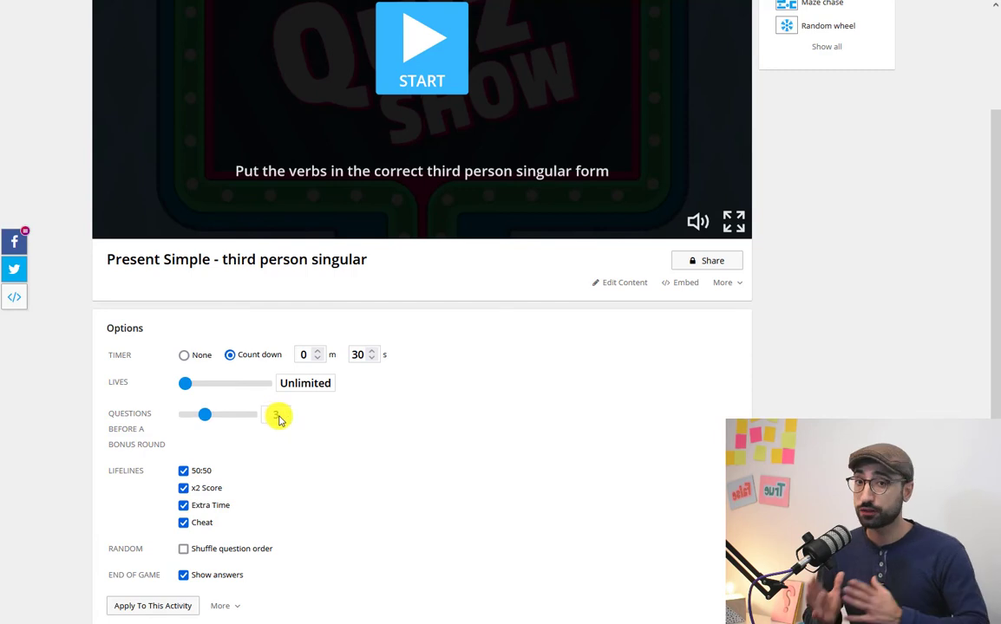
Step: Show the Gameshow quiz in full screen and start playing it
scroll(420, 388, up, 1)
scroll(422, 386, up, 2)
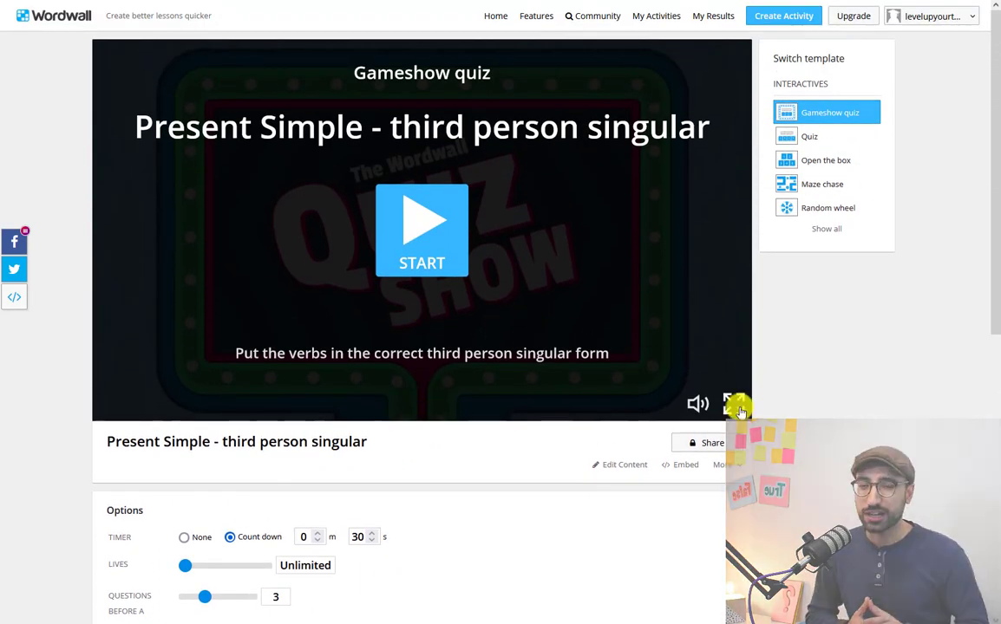
click(735, 404)
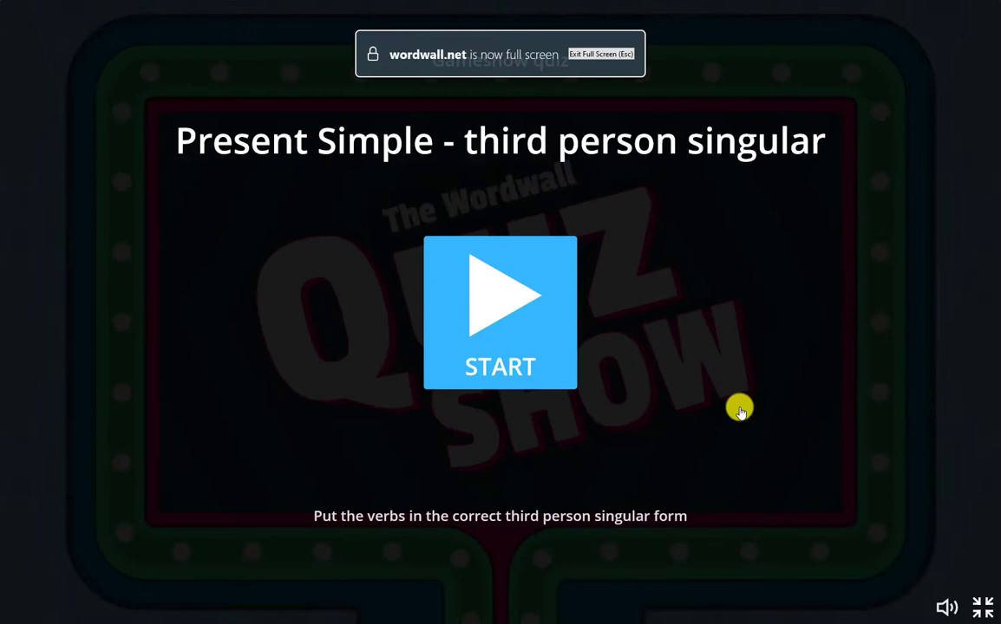
click(538, 349)
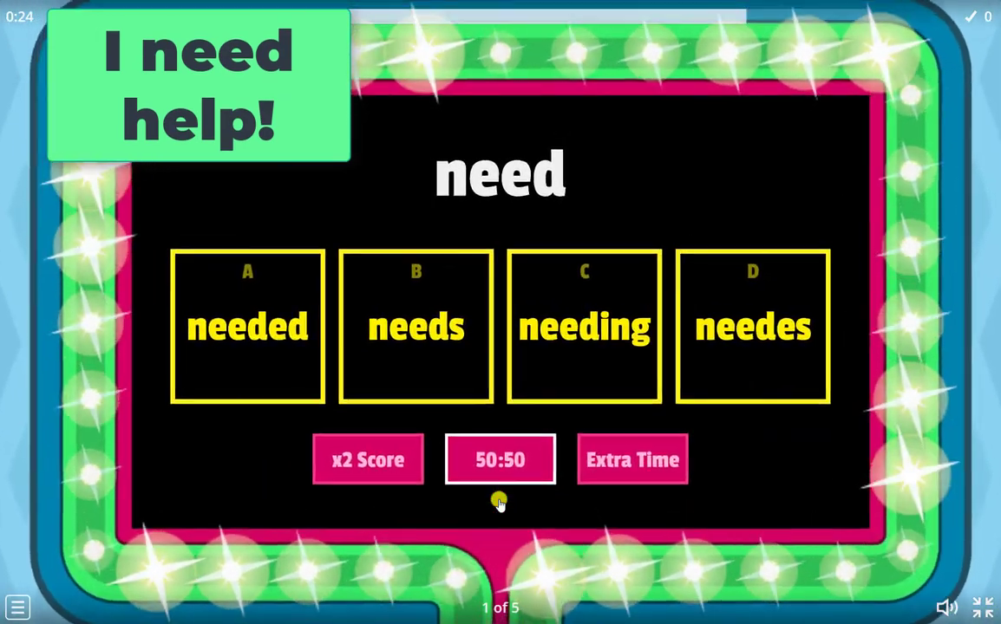
Step: Answer "need" with needs using the 50:50 lifeline, and "play" with plays using x2 Score, skipping the animation
click(500, 486)
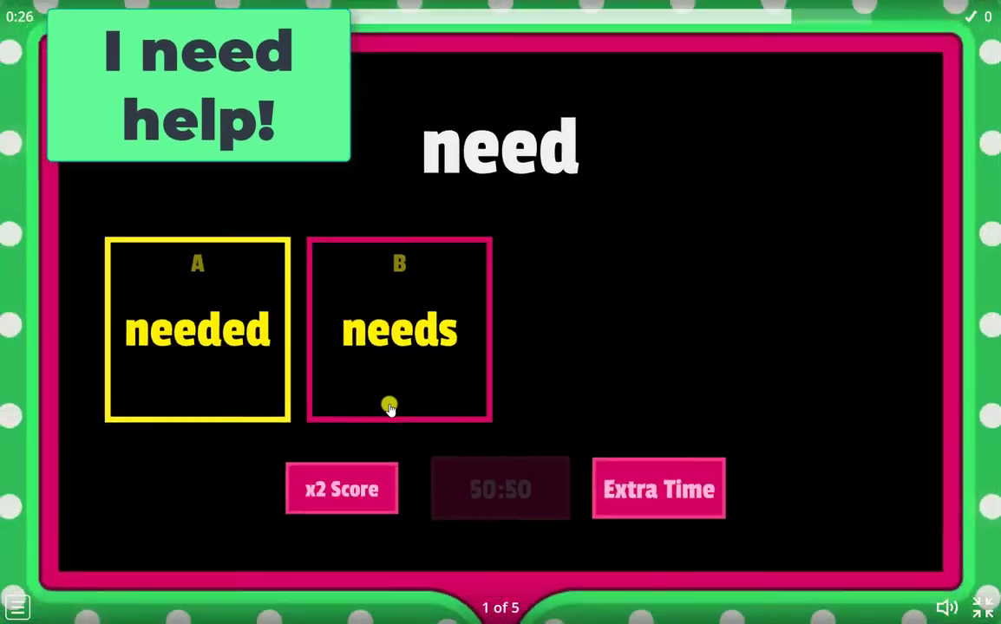
click(389, 408)
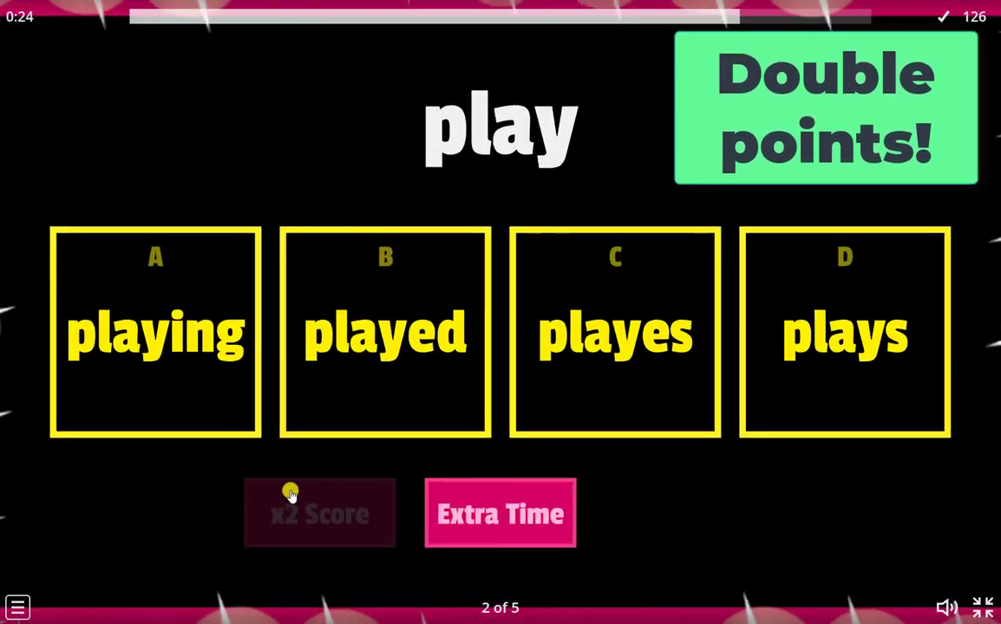
click(804, 402)
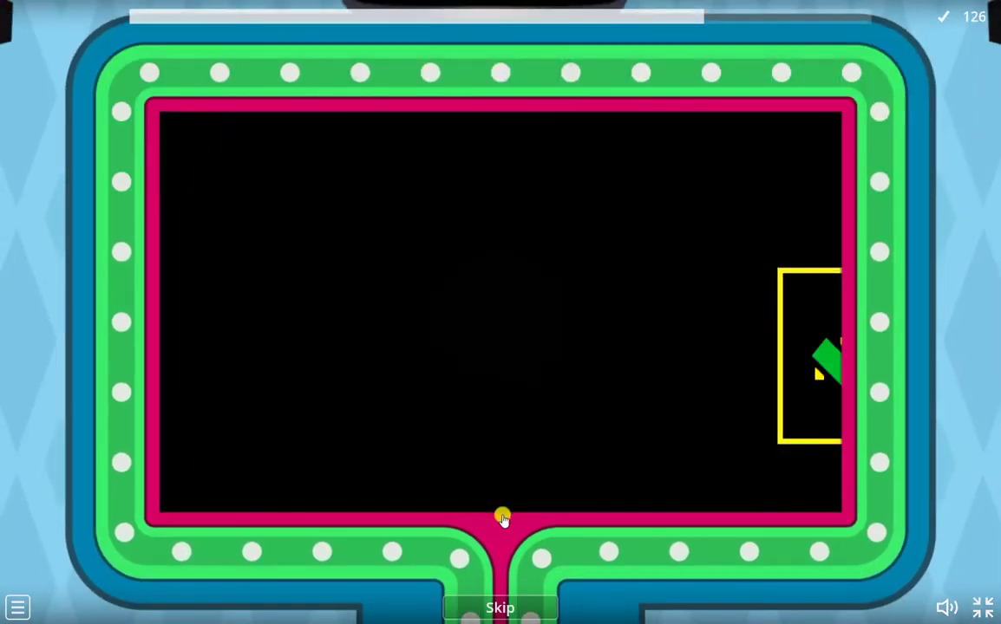
click(523, 607)
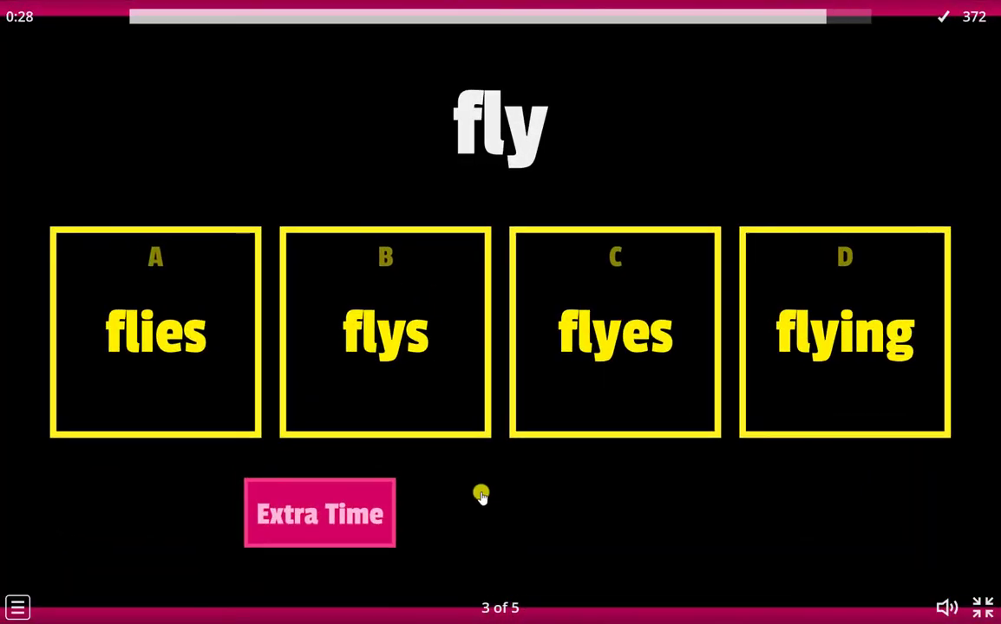
Step: Answer "fly" with flys, then choose the second card of the lower row in the bonus round
click(429, 425)
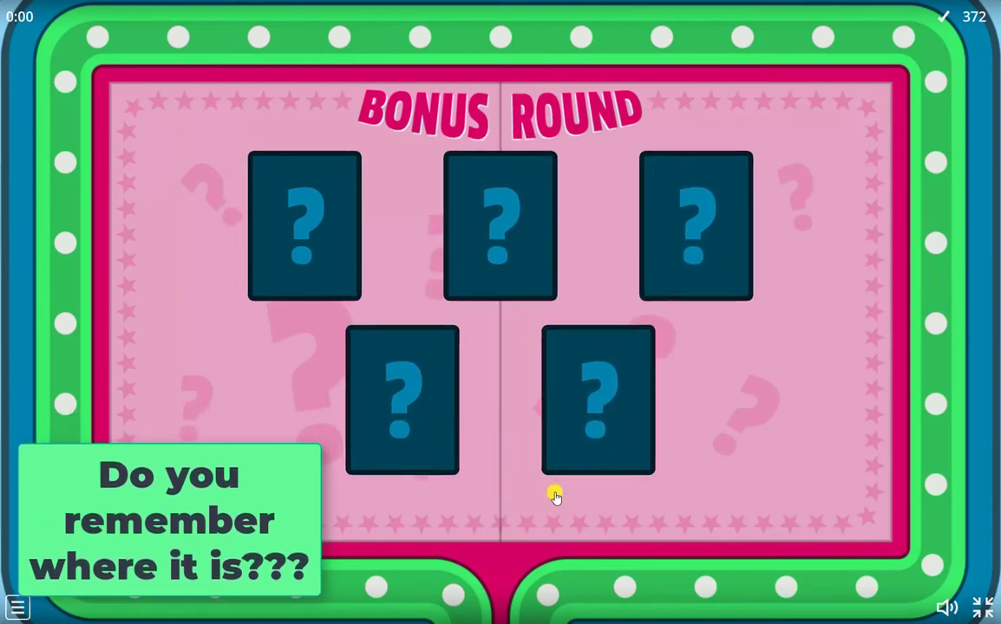
click(594, 452)
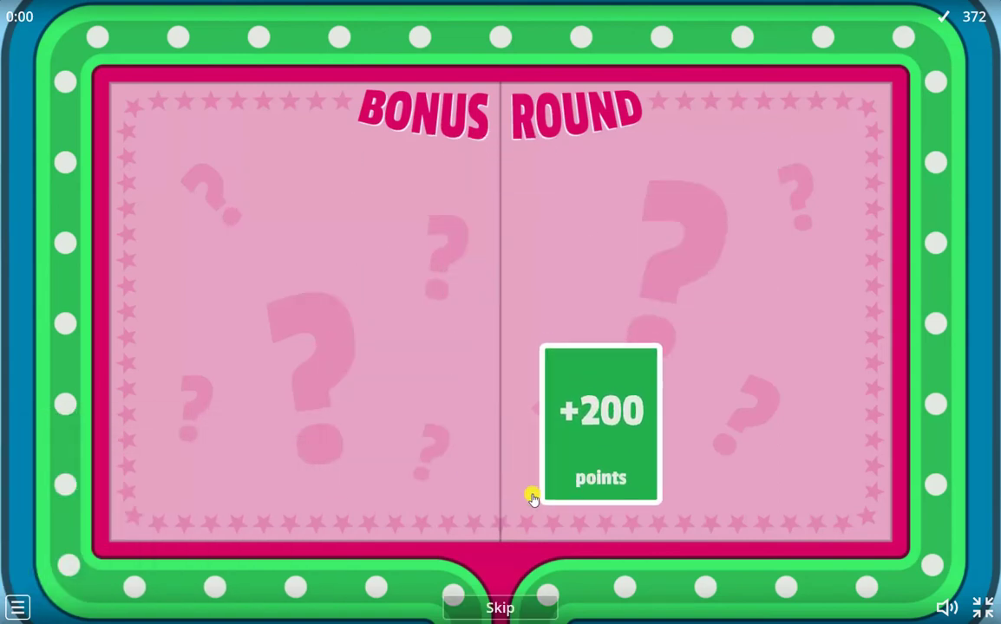
click(501, 607)
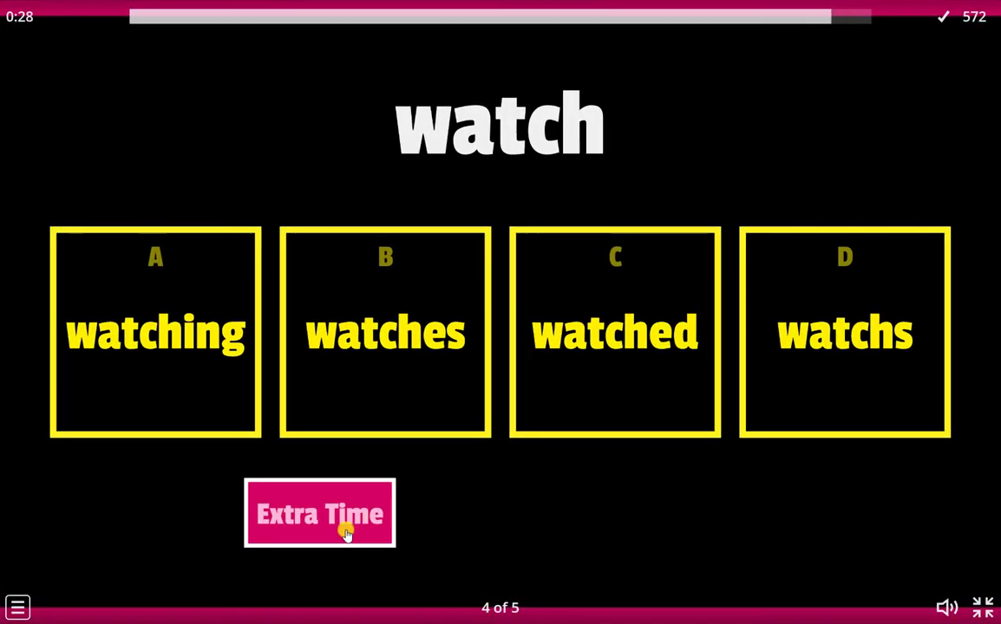
Step: Answer "watch" with watches using Extra Time and "share" with shares, then leave full screen
click(346, 527)
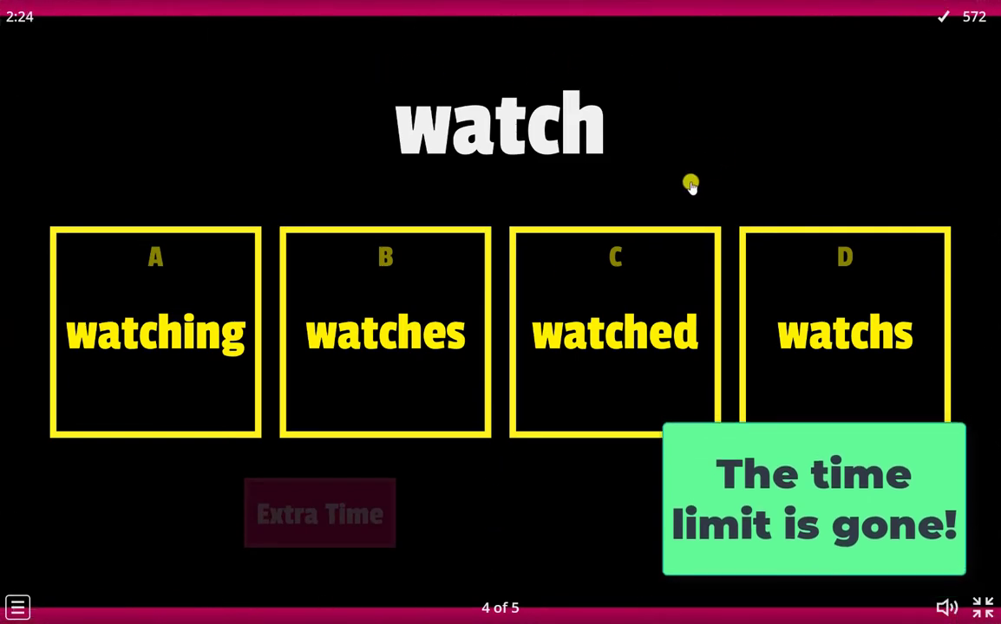
click(440, 292)
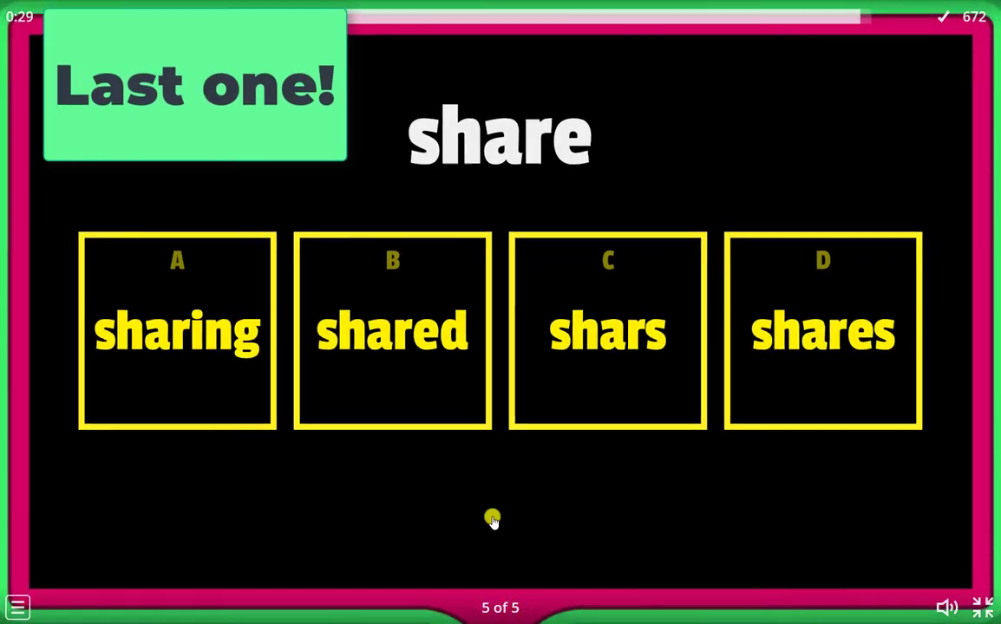
click(838, 379)
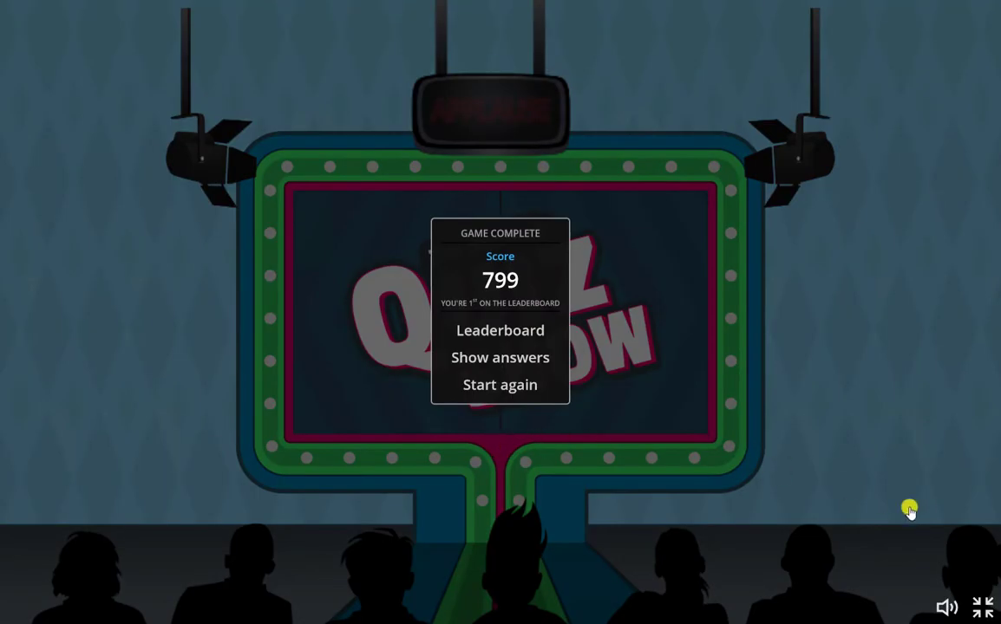
click(982, 607)
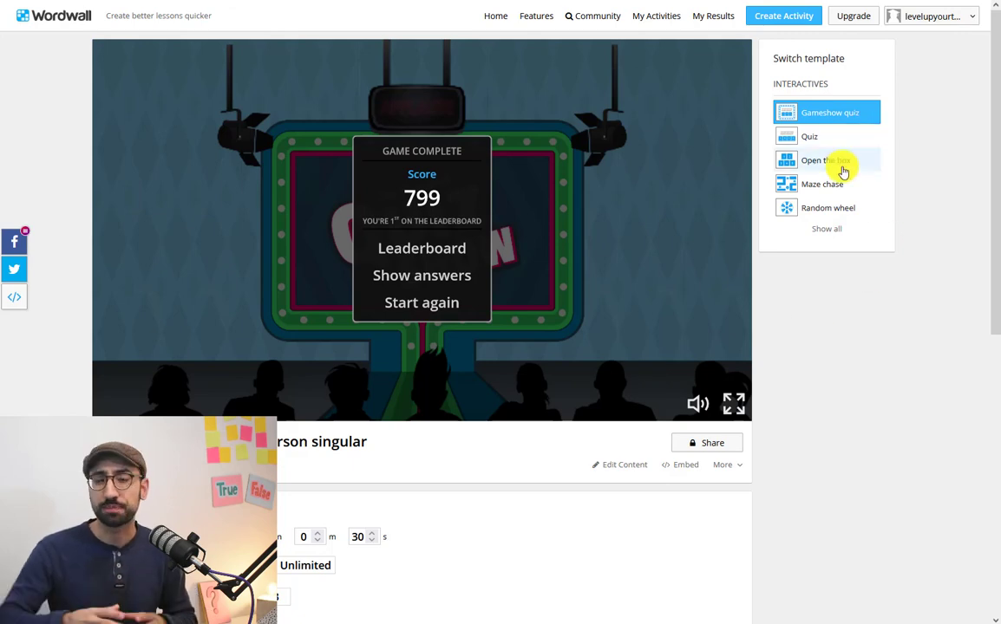
Step: View the full list of templates the activity can be switched to, then close it
click(833, 229)
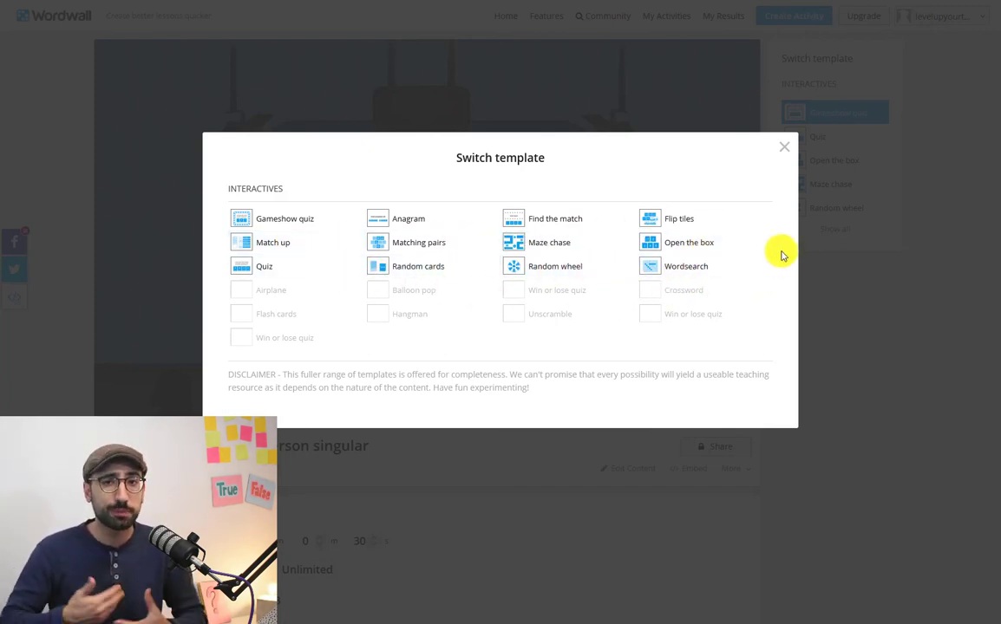
click(786, 159)
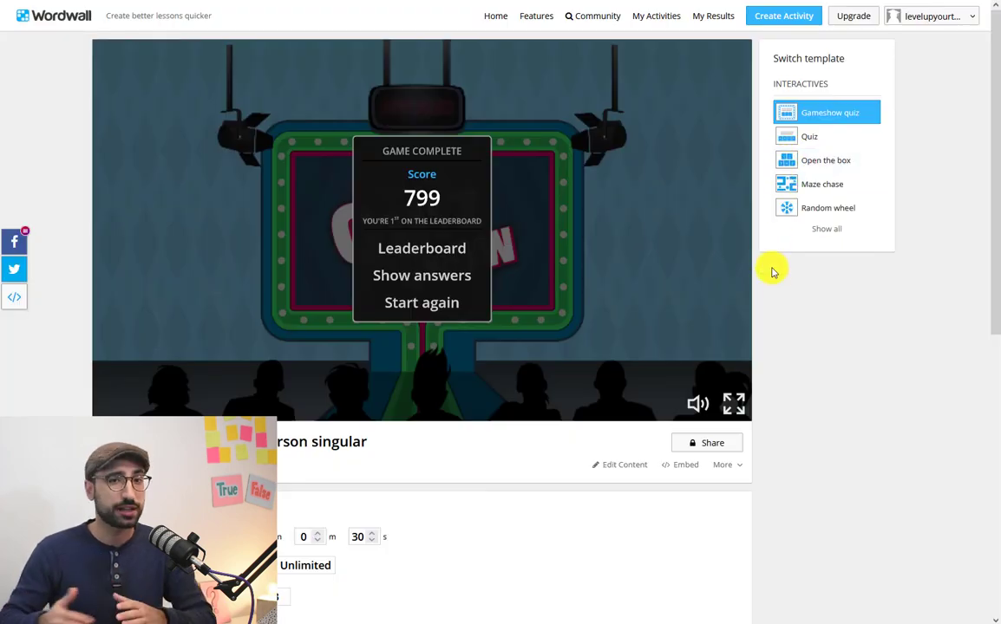